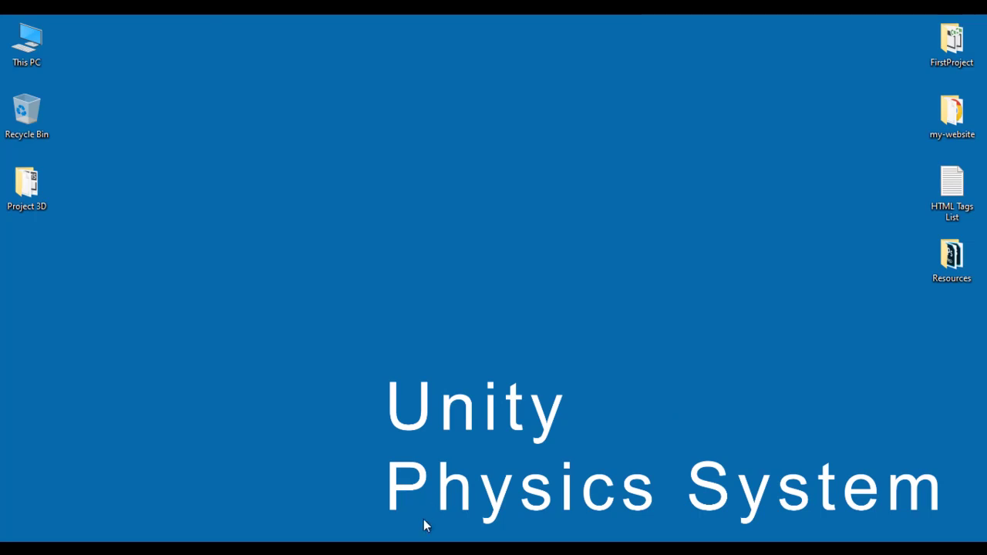
Step: Open the Colliders & Triggers notes in Microsoft Word and read the collider definition about handling collisions between game objects
click(290, 511)
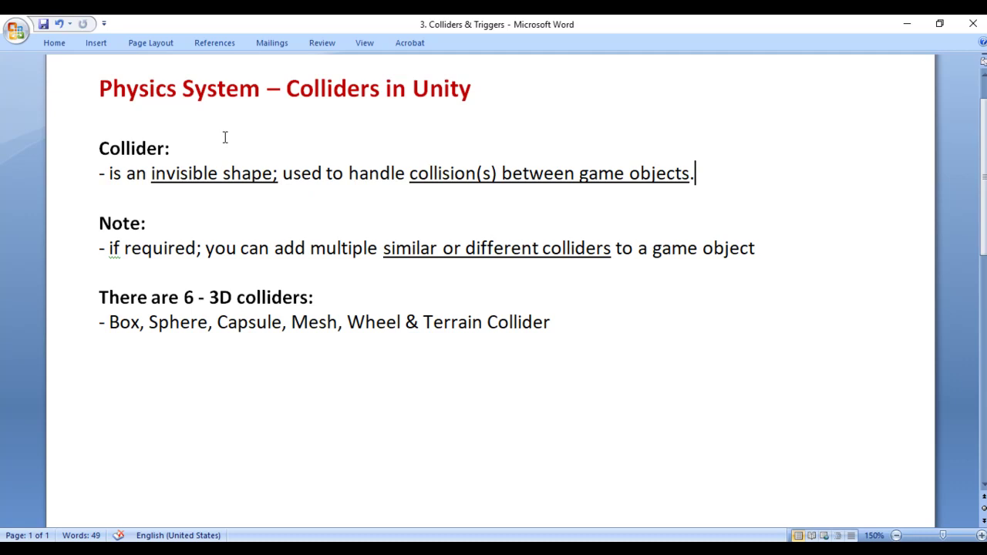
drag(99, 148, 281, 174)
drag(411, 173, 660, 173)
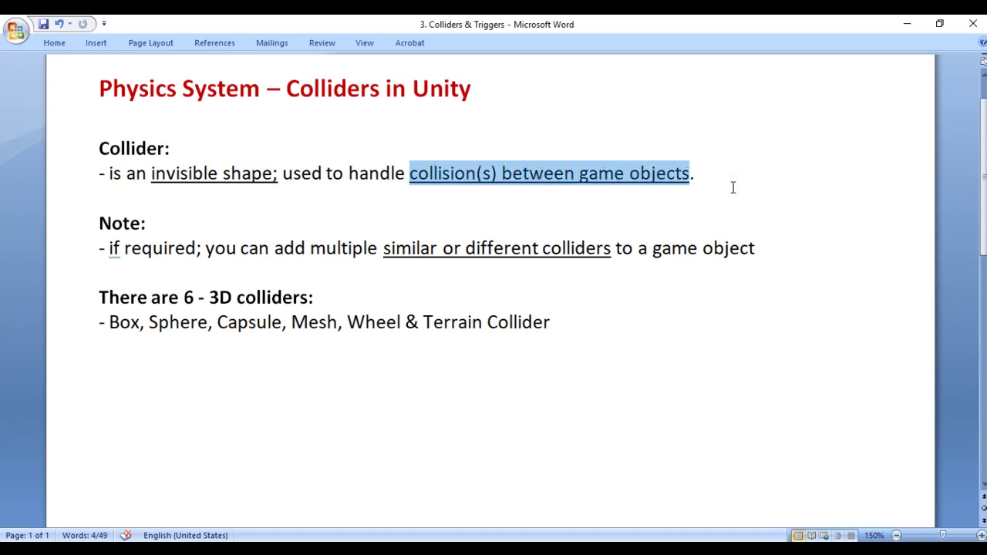
Step: Switch to the Box Collider & Trigger document and examine the box collider's definition and its example objects
mouse_move(427, 538)
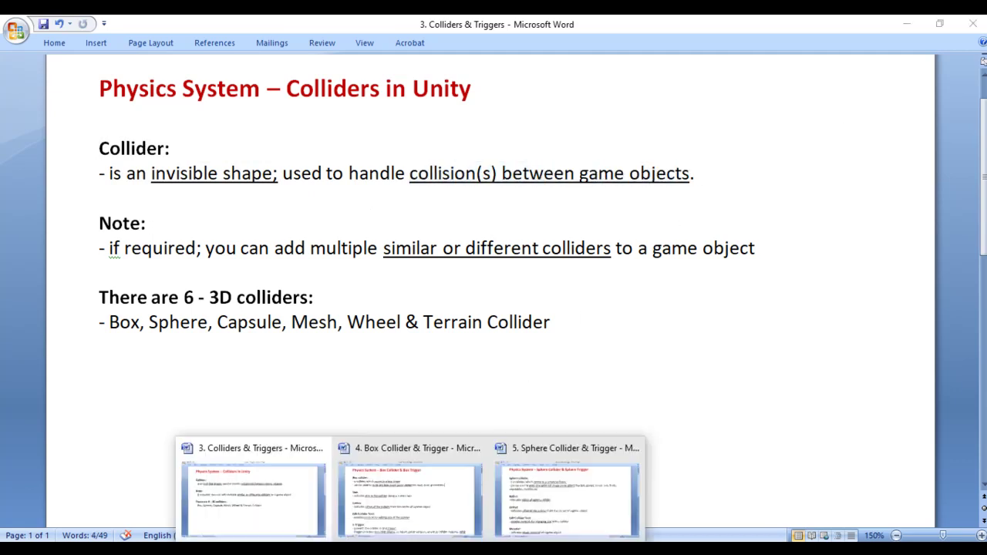
click(432, 500)
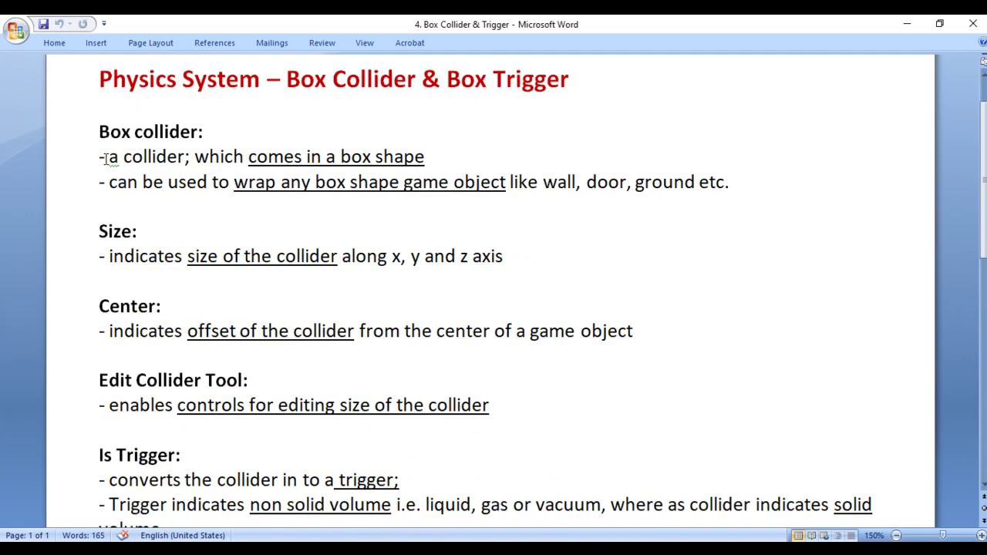
drag(247, 157, 436, 158)
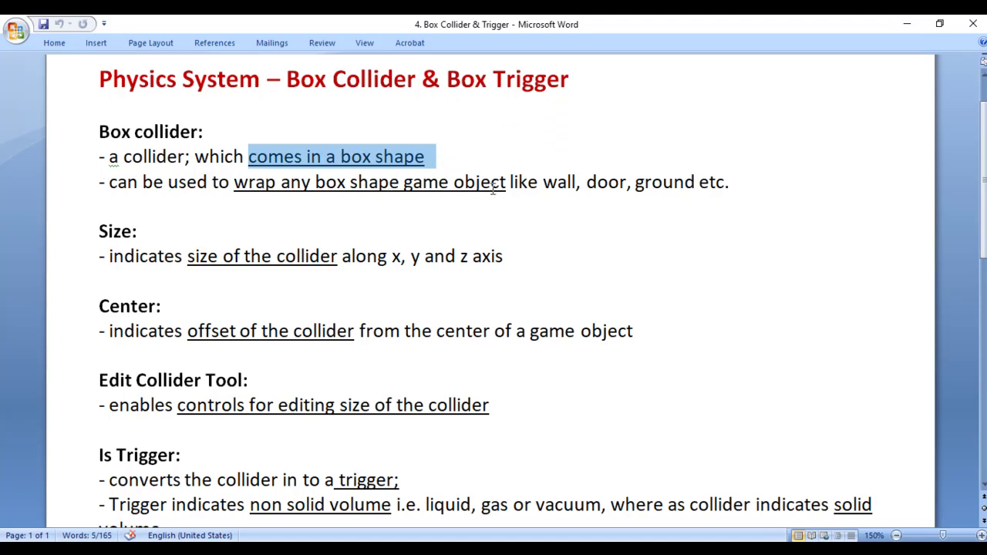
double_click(560, 182)
double_click(606, 182)
click(671, 185)
click(731, 182)
Step: Switch to the Sphere Collider & Trigger document and highlight the title and the spherical shape definition
click(412, 551)
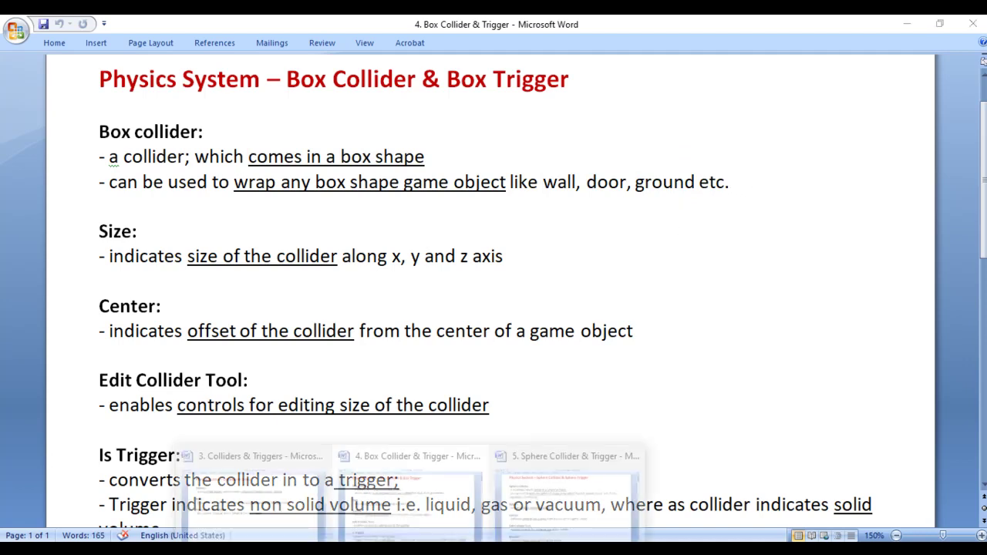
click(570, 489)
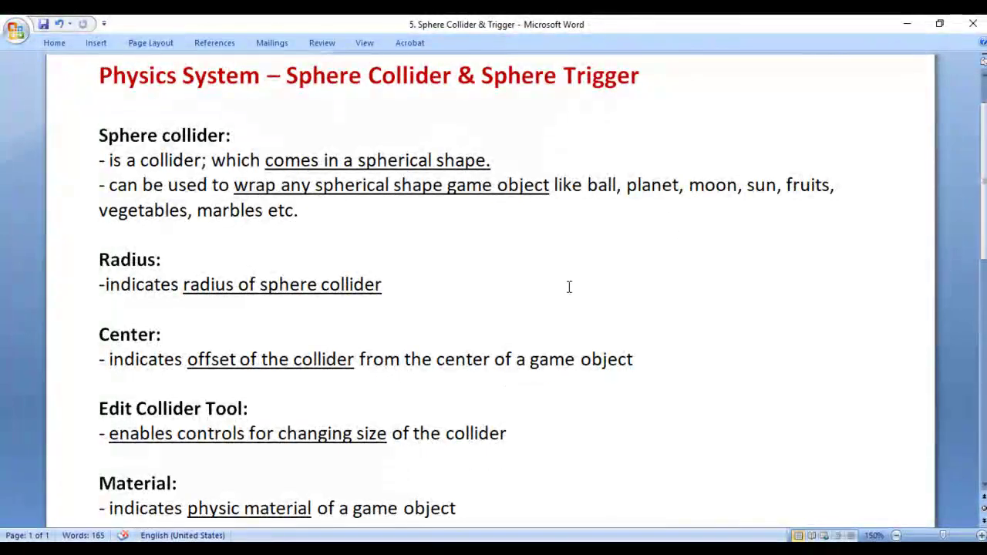
drag(286, 77, 458, 79)
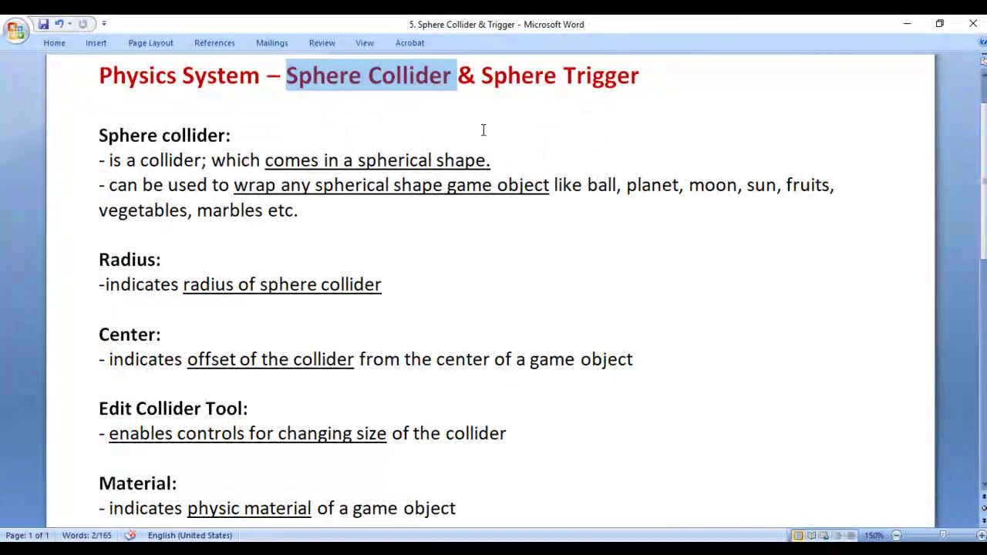
drag(100, 137, 247, 138)
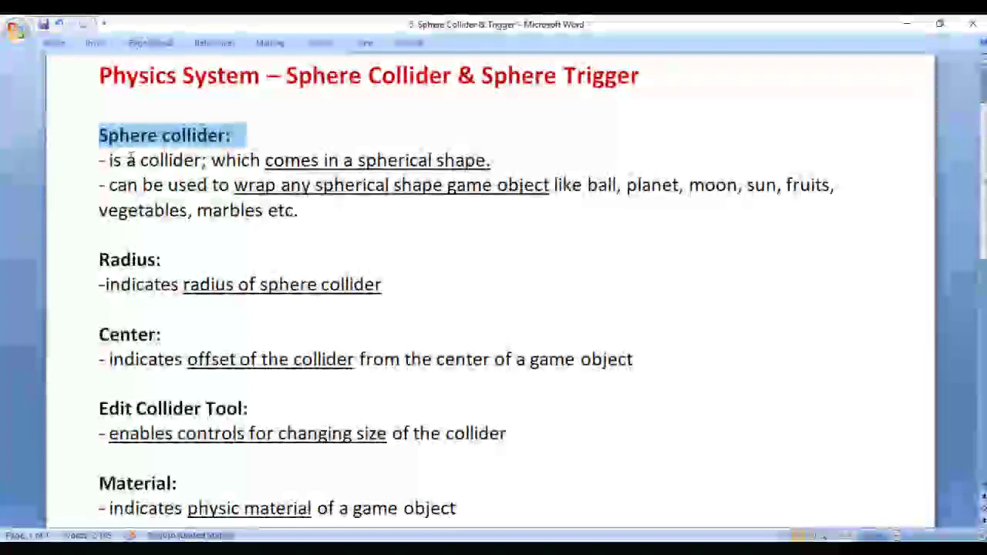
drag(357, 162, 498, 162)
click(514, 164)
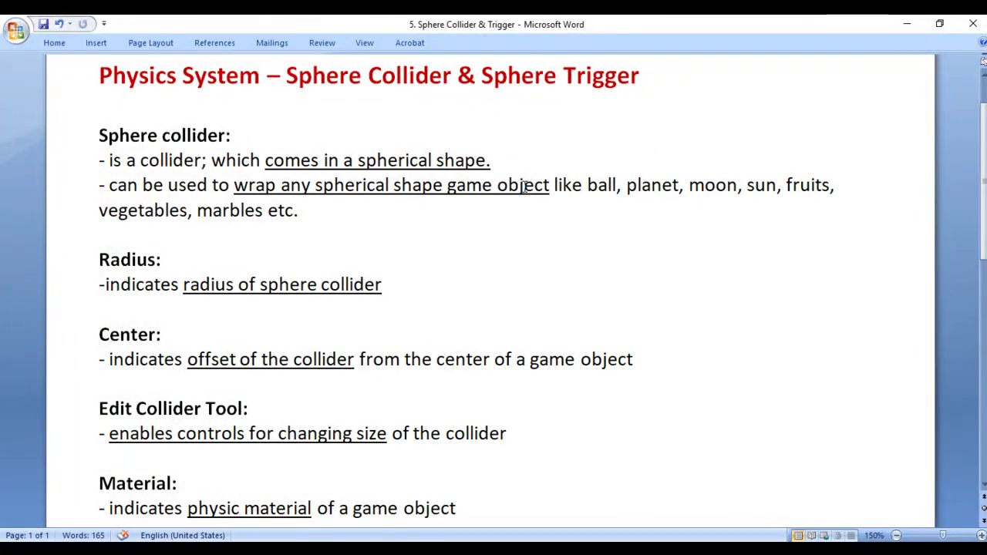
Step: Examine the examples of spherical game objects a sphere collider can wrap, from ball and planet through vegetables and marbles
double_click(603, 185)
double_click(652, 185)
double_click(712, 185)
click(767, 187)
double_click(761, 185)
double_click(807, 185)
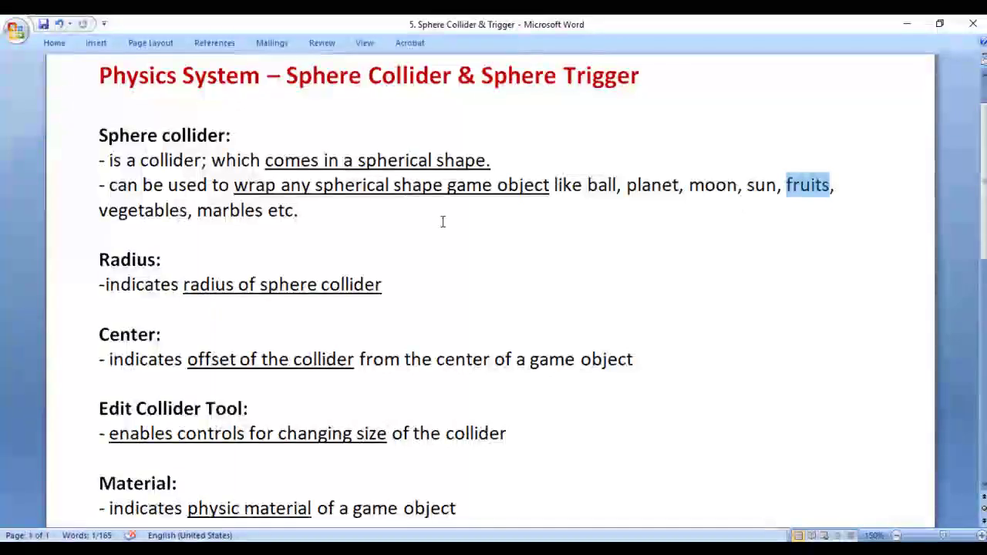
double_click(131, 209)
double_click(229, 210)
click(307, 210)
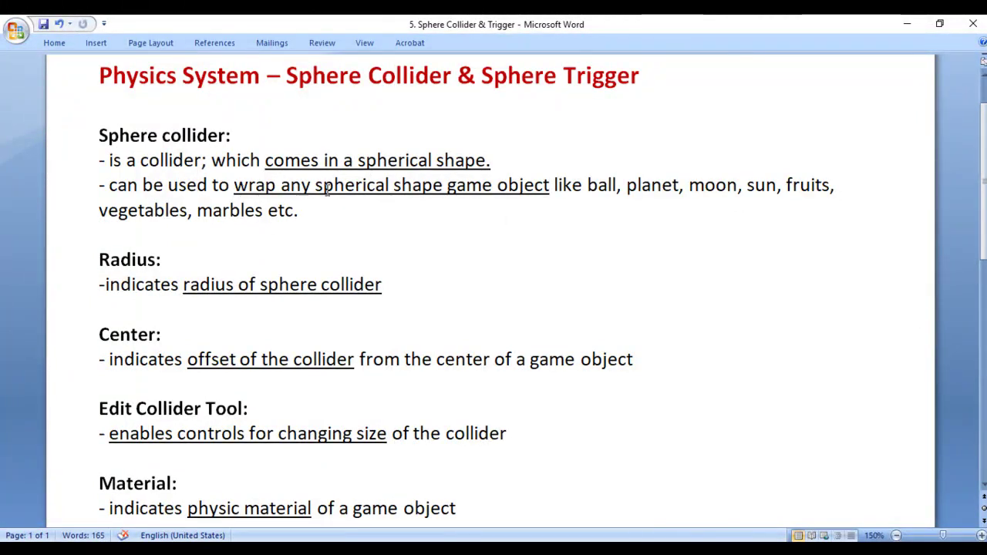
double_click(596, 194)
click(637, 187)
double_click(713, 187)
double_click(759, 187)
double_click(810, 186)
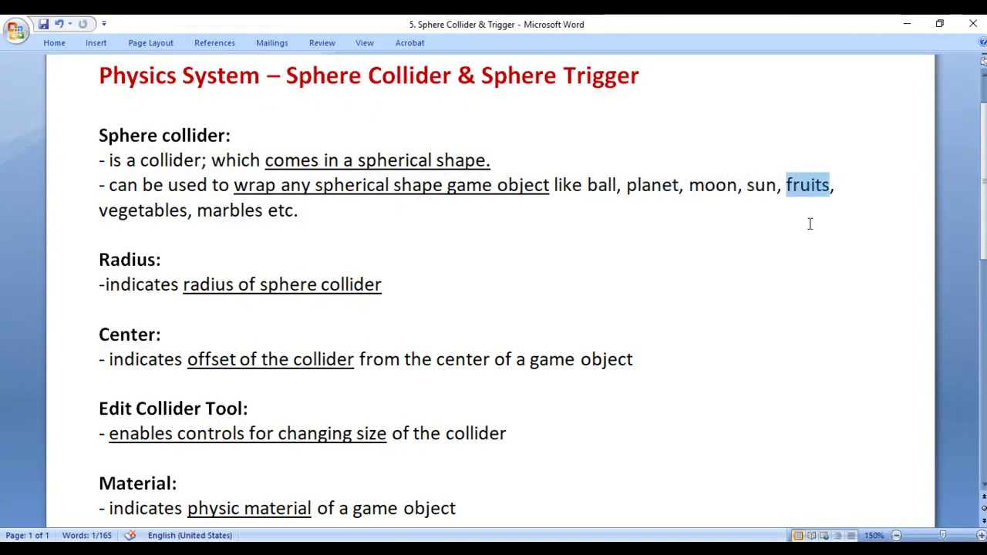
double_click(157, 210)
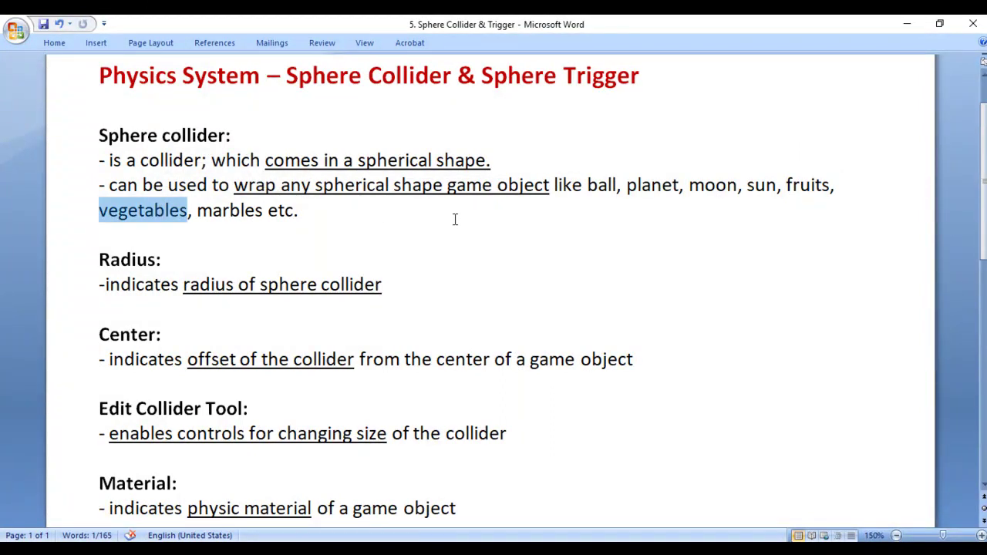
double_click(247, 213)
click(335, 213)
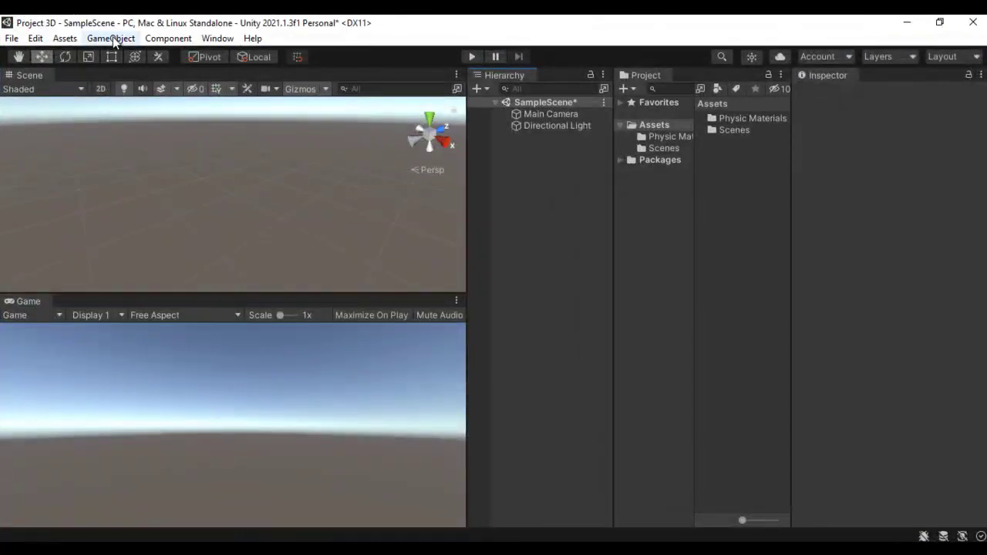
Step: In Unity, add a 3D sphere to SampleScene and disable its Mesh Renderer
click(113, 38)
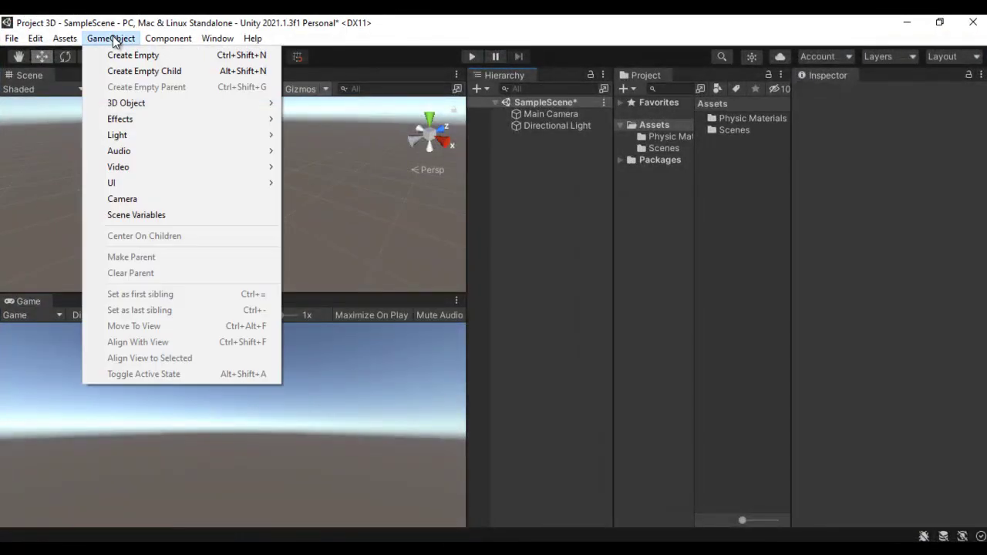
mouse_move(116, 103)
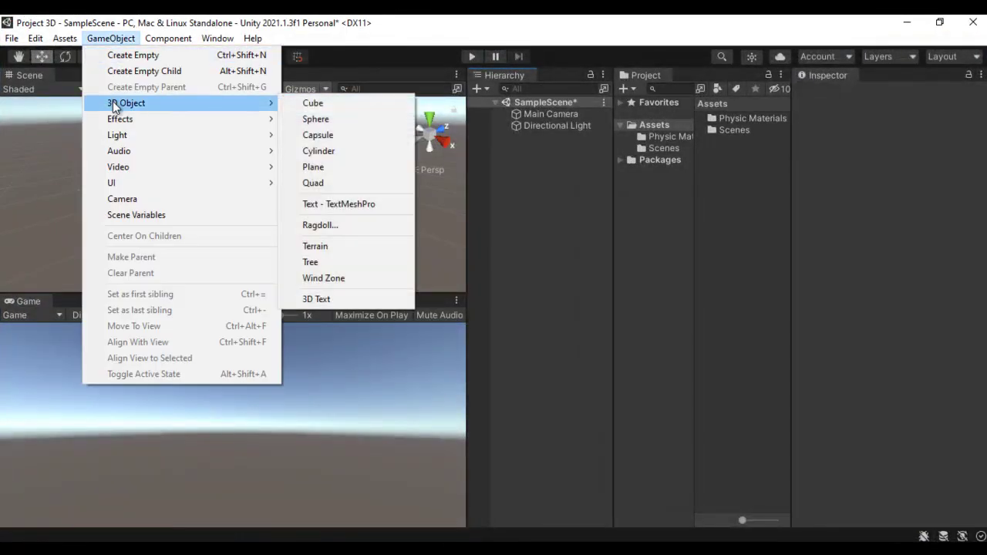
click(334, 120)
click(521, 202)
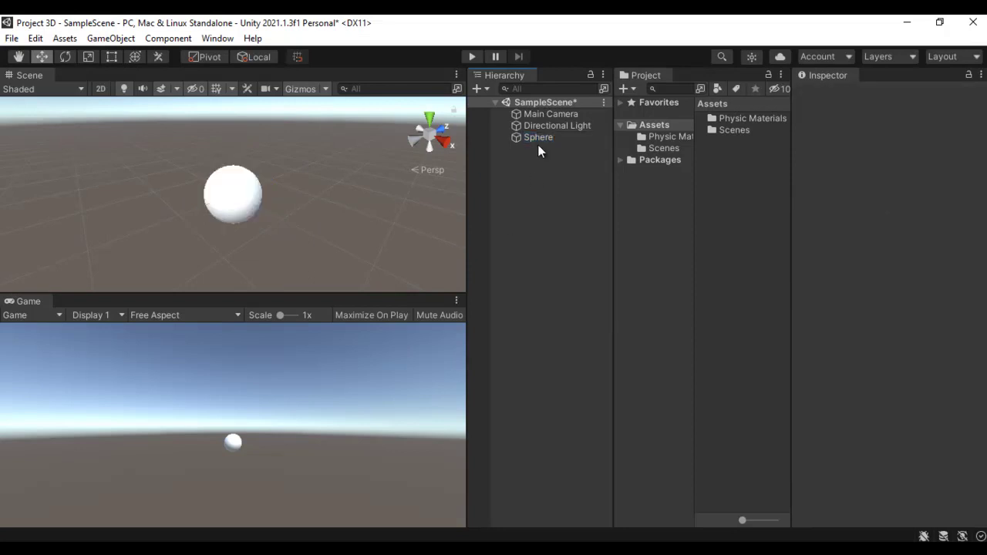
click(540, 138)
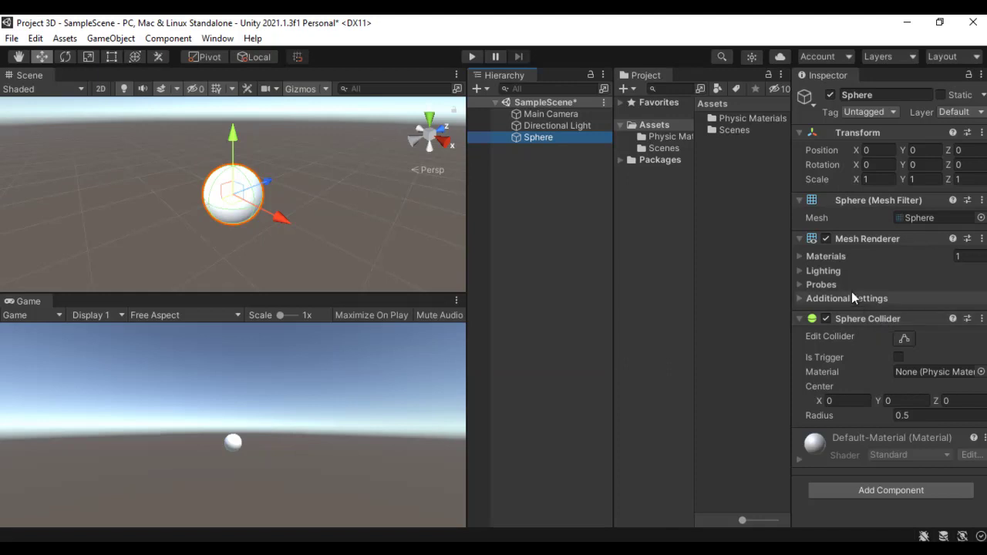
click(826, 239)
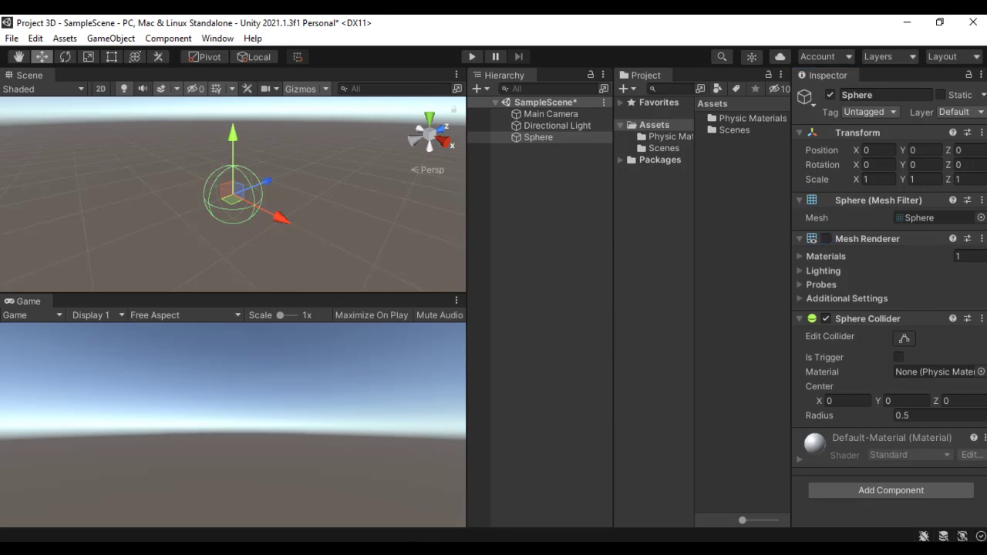
Step: Return to the Sphere Collider & Trigger notes in Word and read the Radius definition
mouse_move(410, 549)
click(568, 489)
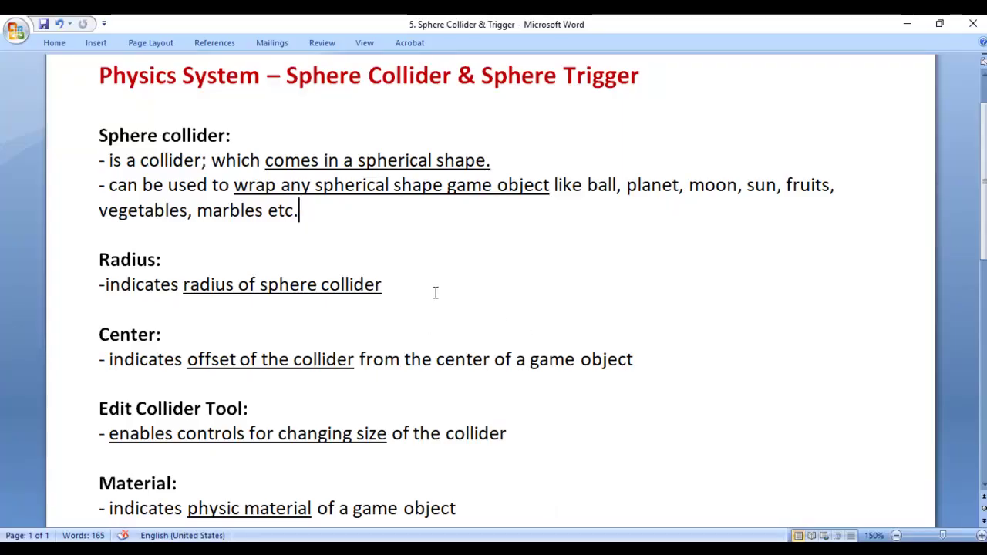
click(99, 259)
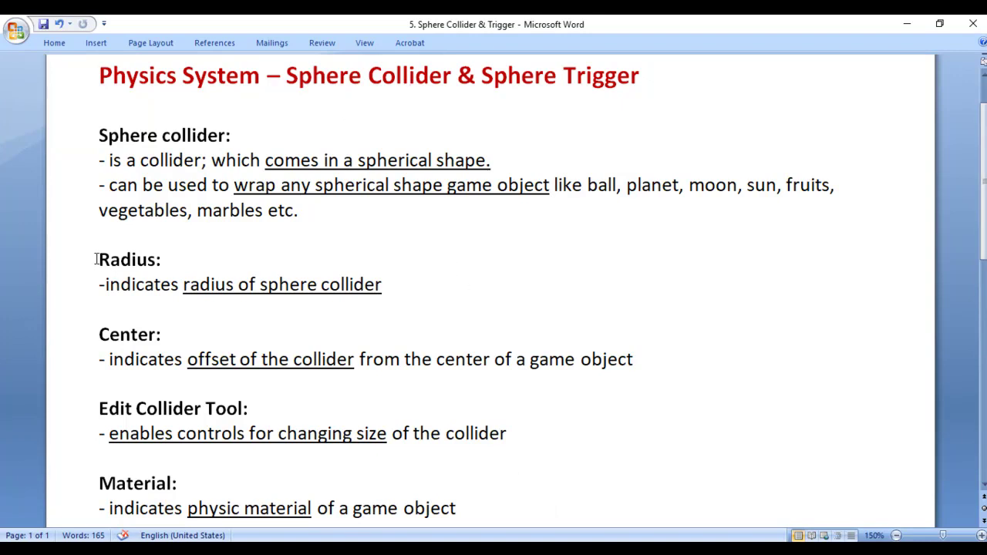
drag(99, 259, 423, 296)
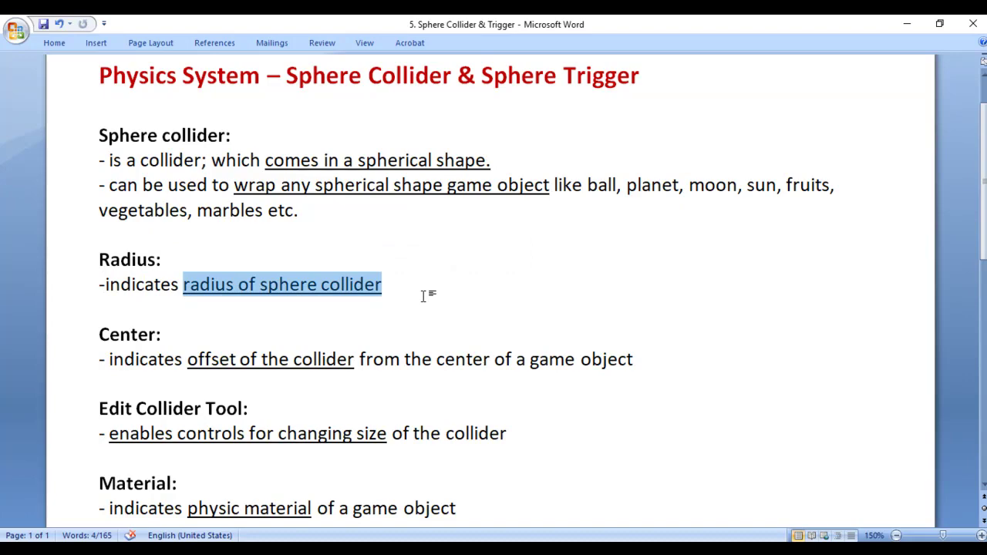
Step: Switch back to Unity, locate the Sphere Collider's radius and re-enable the sphere's Mesh Renderer
key(alt+Tab)
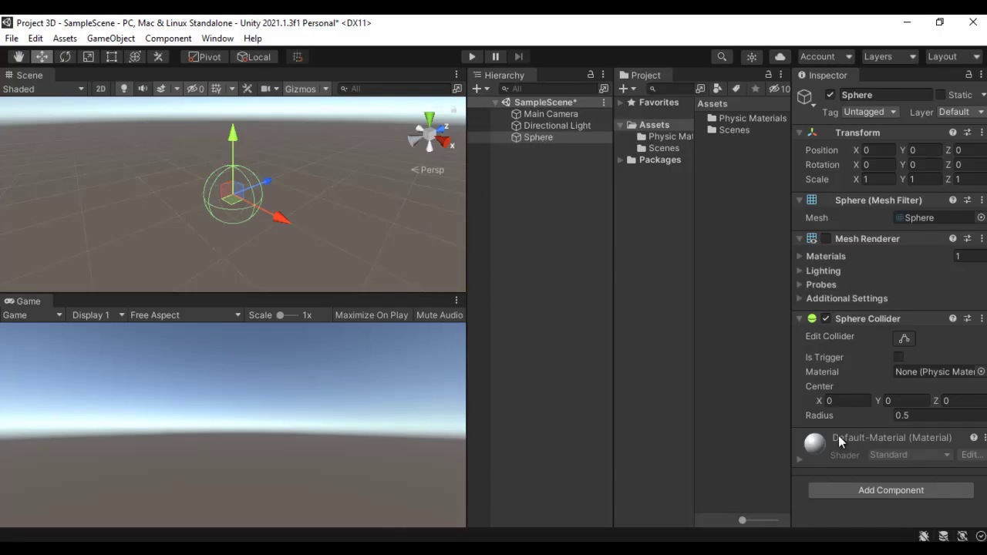
click(913, 415)
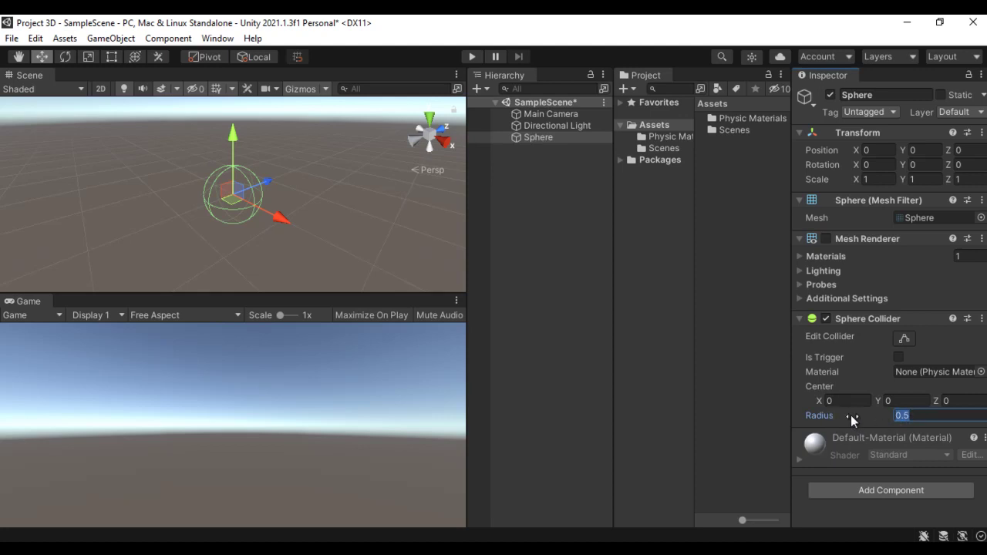
click(826, 239)
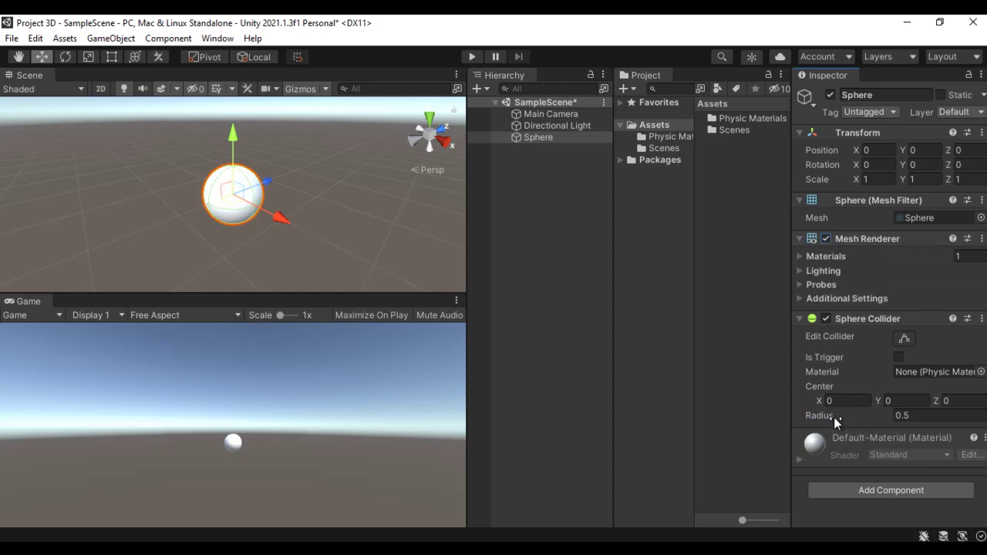
Step: Try enlarging the Sphere Collider's radius to about 0.57 and set it back to 0.5
drag(828, 414, 854, 417)
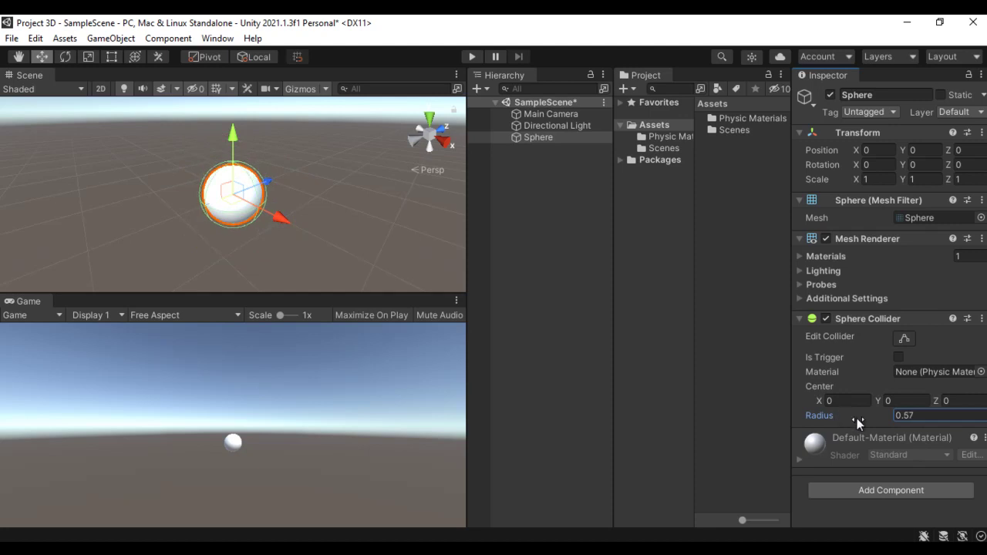
text(0.5)
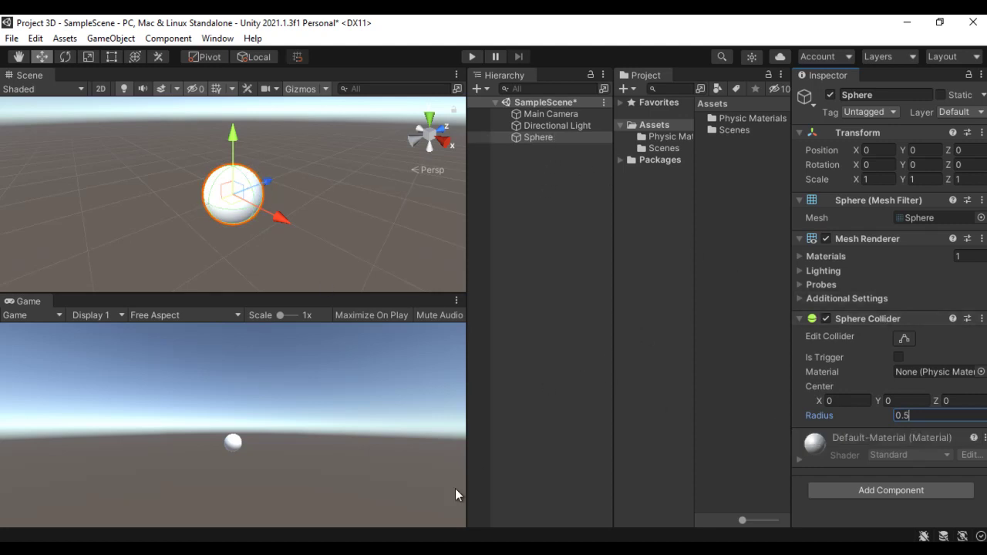
Step: Go back to the Sphere Collider & Trigger notes in Word and read how Center offsets the collider from the game object
mouse_move(491, 539)
click(562, 507)
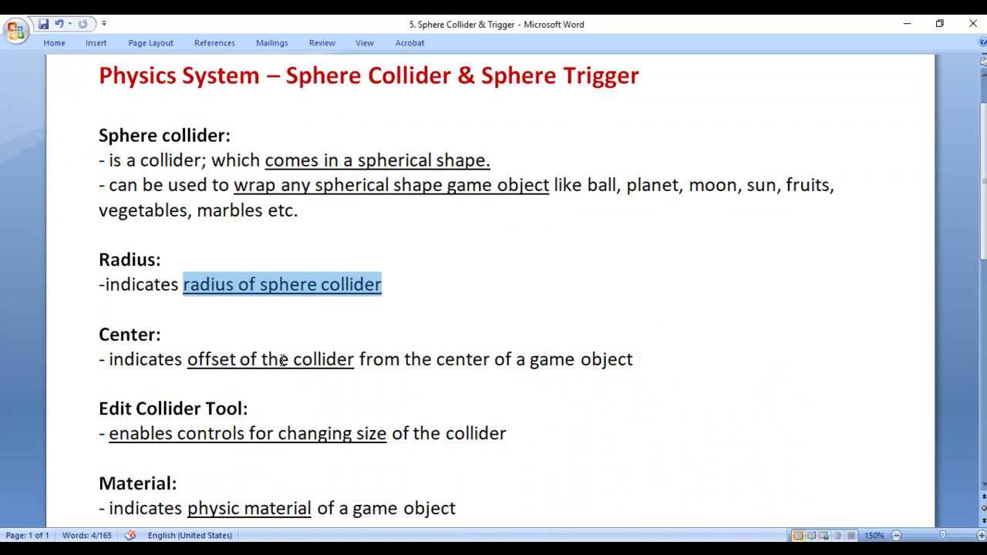
drag(112, 334, 318, 359)
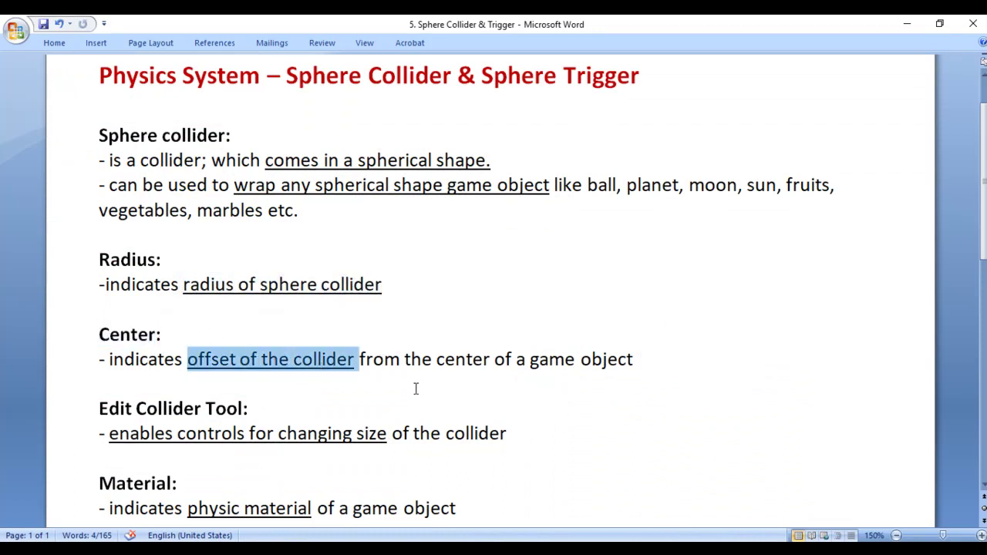
drag(437, 361, 646, 363)
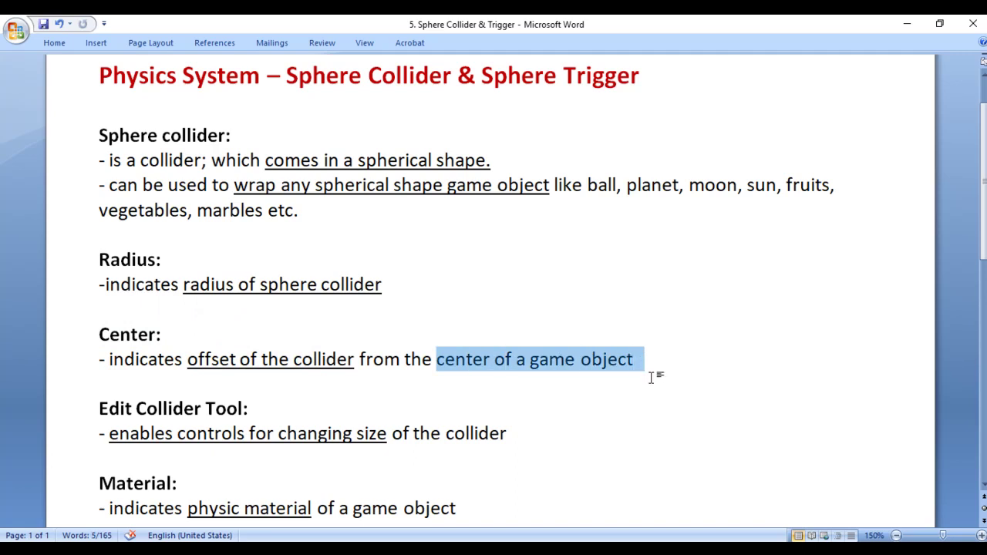
drag(189, 359, 354, 359)
drag(438, 359, 632, 359)
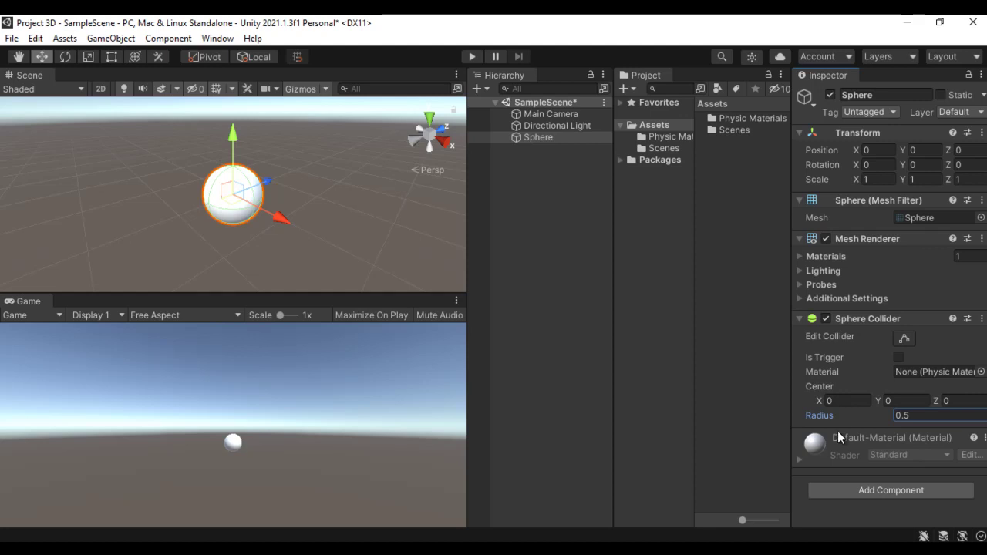
Step: In Unity, offset the Sphere Collider's center to about X -0.04, Y 0.27 and Z 0.58
mouse_move(822, 397)
mouse_down()
mouse_move(853, 401)
mouse_move(774, 401)
mouse_move(820, 407)
mouse_up()
click(886, 401)
drag(885, 401, 956, 410)
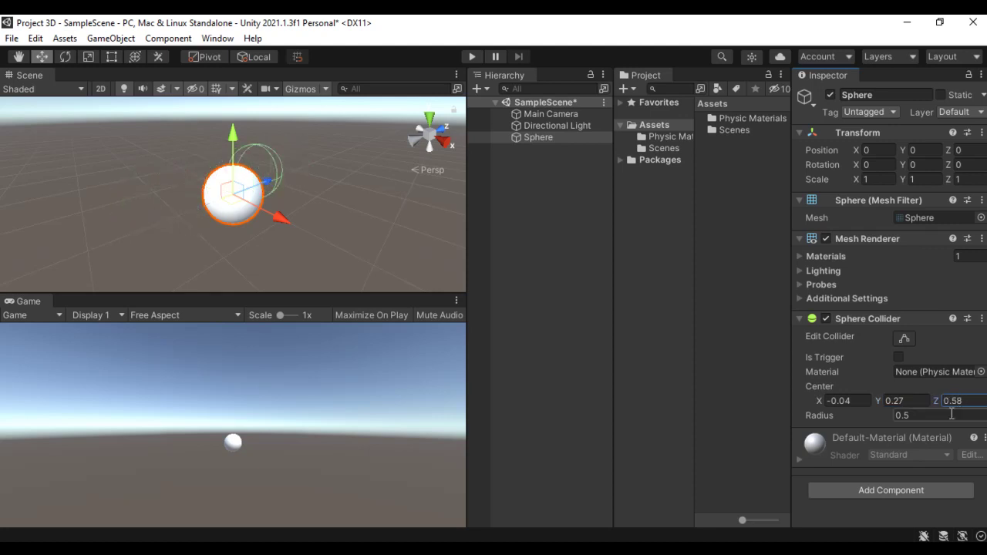
Step: Reset the Sphere Collider's center to 0 on the X, Y and Z axes
click(839, 400)
text(0)
click(893, 401)
text(0)
click(950, 400)
text(0)
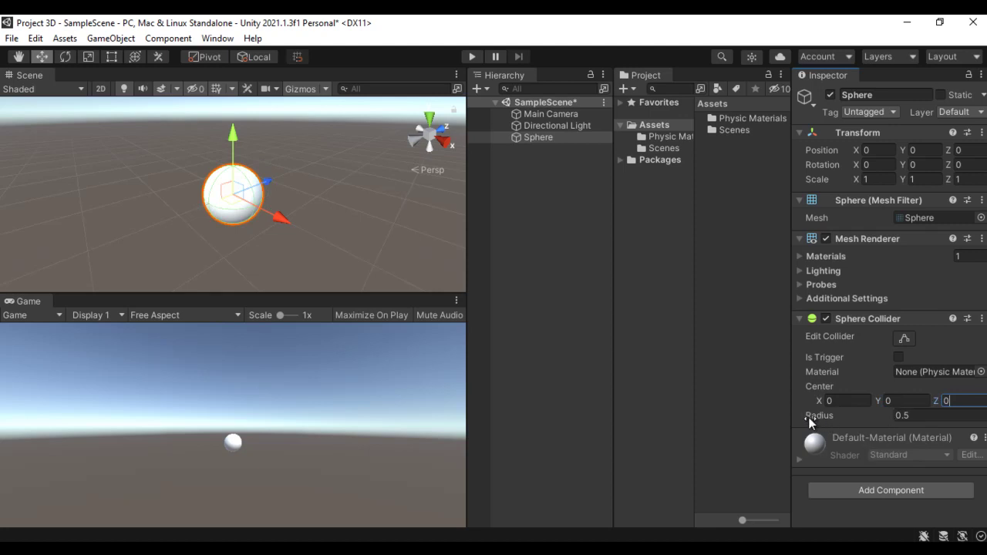
Step: Switch to the Sphere Collider & Trigger notes in Word and read how the Edit Collider Tool changes the collider's size
mouse_move(827, 417)
click(535, 509)
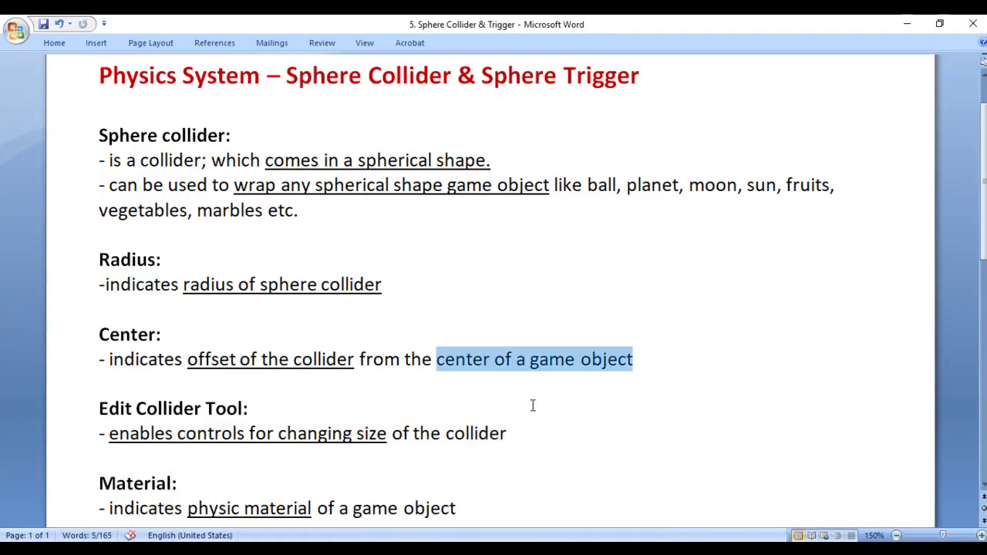
drag(97, 408, 295, 414)
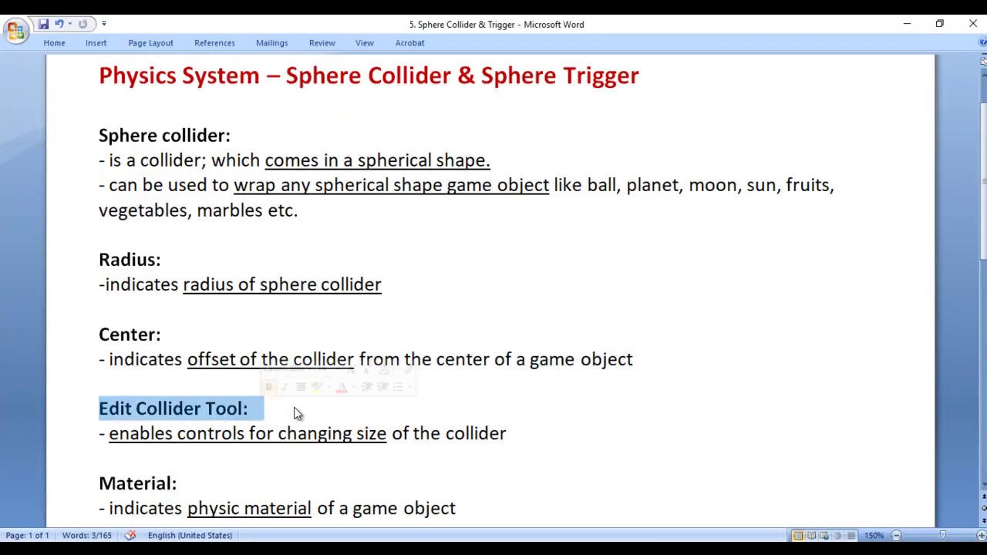
drag(110, 434, 170, 435)
double_click(219, 435)
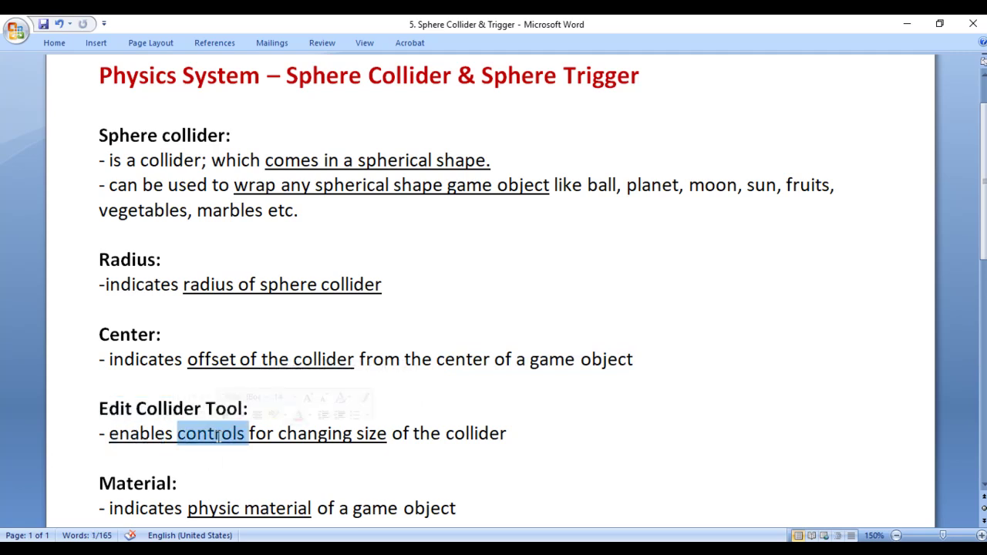
drag(296, 438, 516, 434)
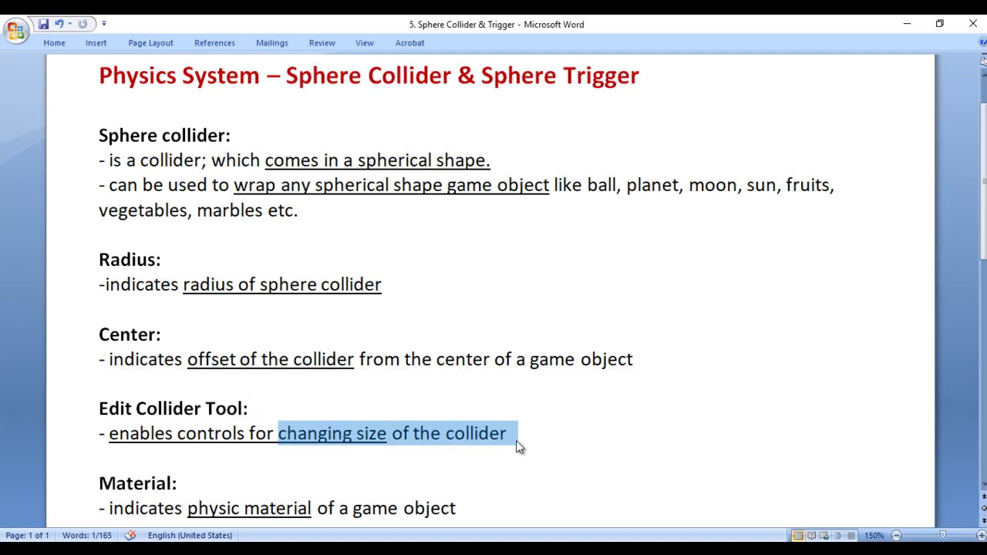
click(559, 441)
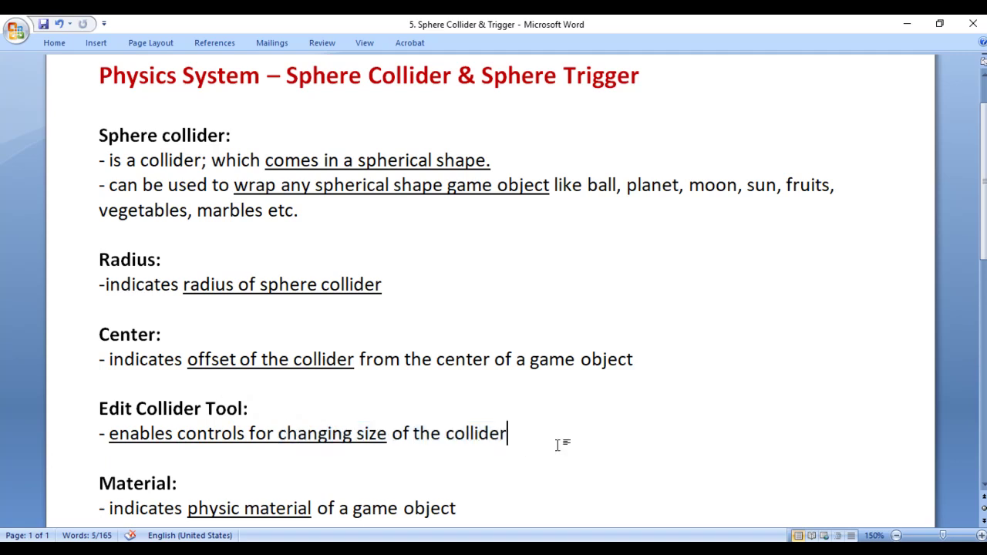
double_click(192, 436)
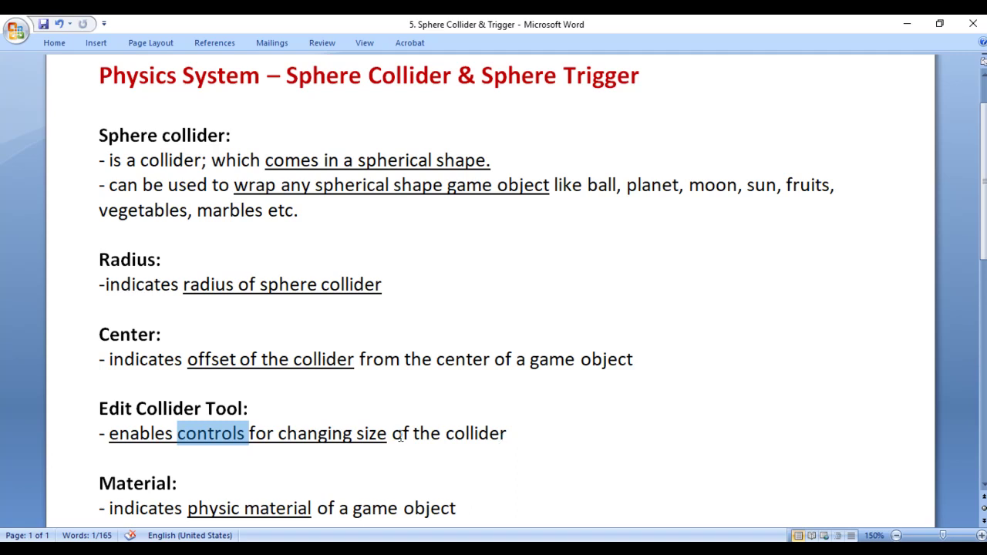
drag(100, 264, 174, 262)
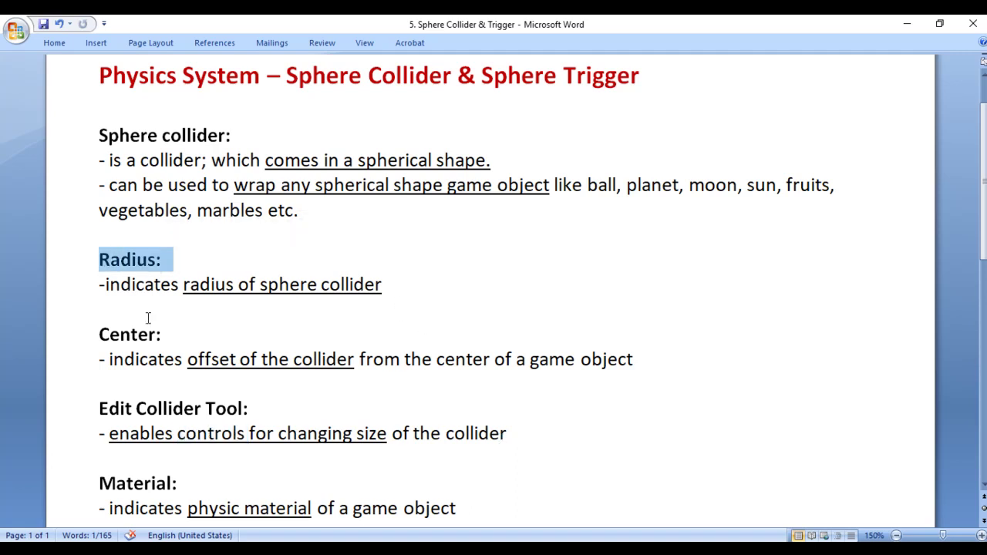
drag(99, 409, 278, 408)
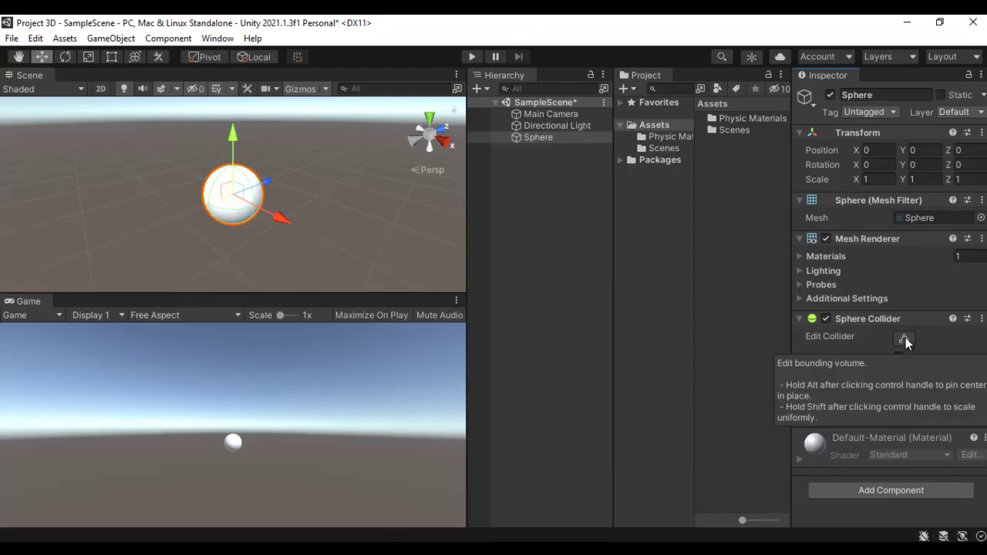
Step: In Unity, disable the sphere's Mesh Renderer and resize its collider with the Edit Collider handles, ending at a radius of about 0.71
click(826, 238)
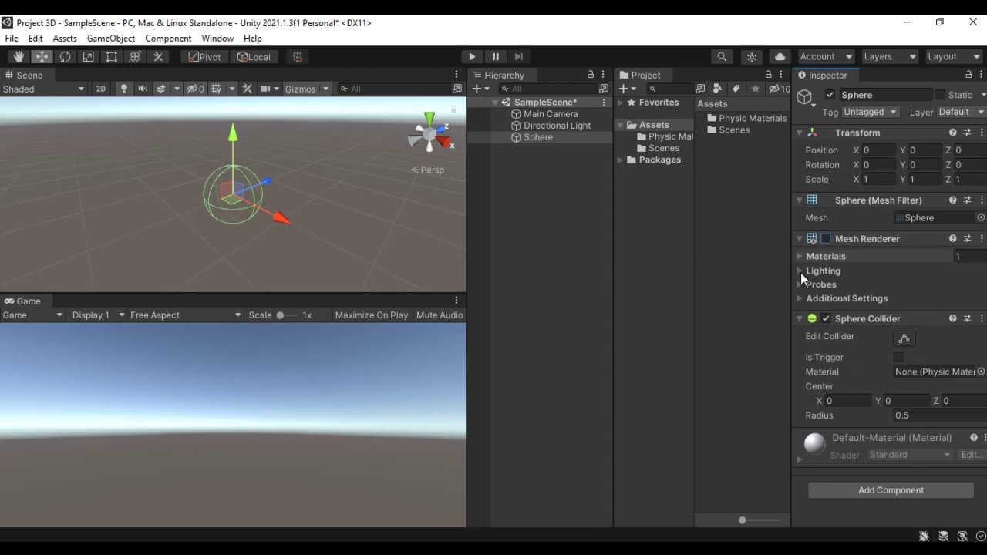
click(906, 340)
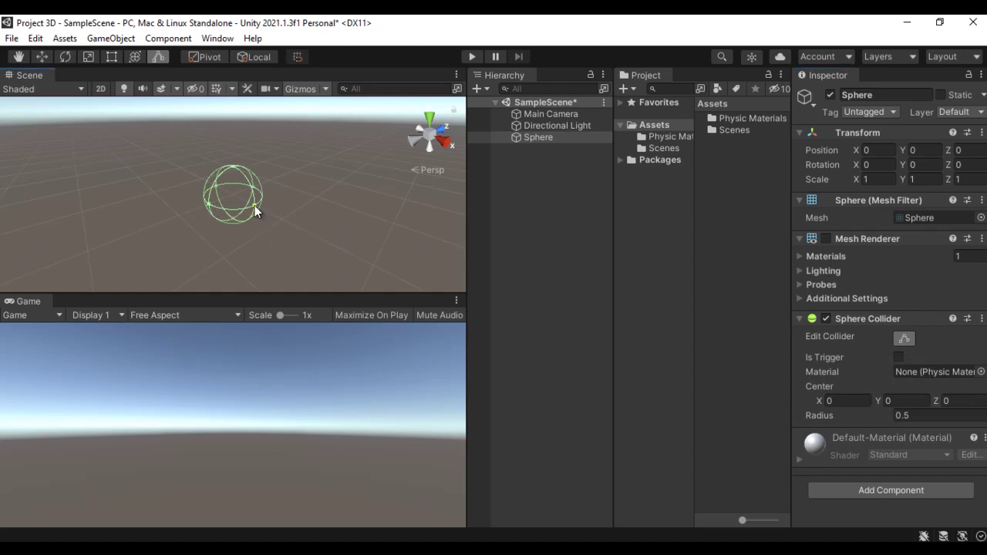
drag(255, 205, 294, 219)
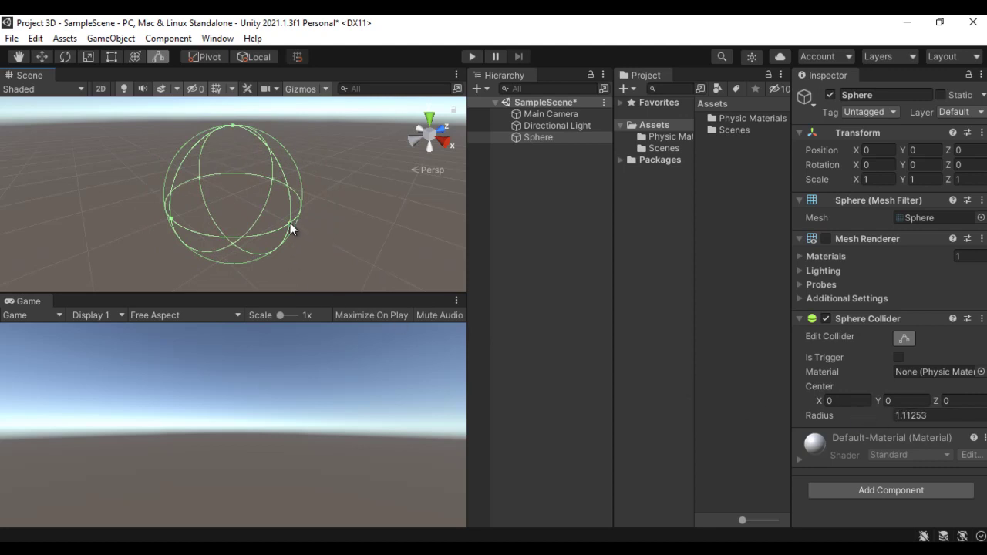
drag(290, 223, 268, 213)
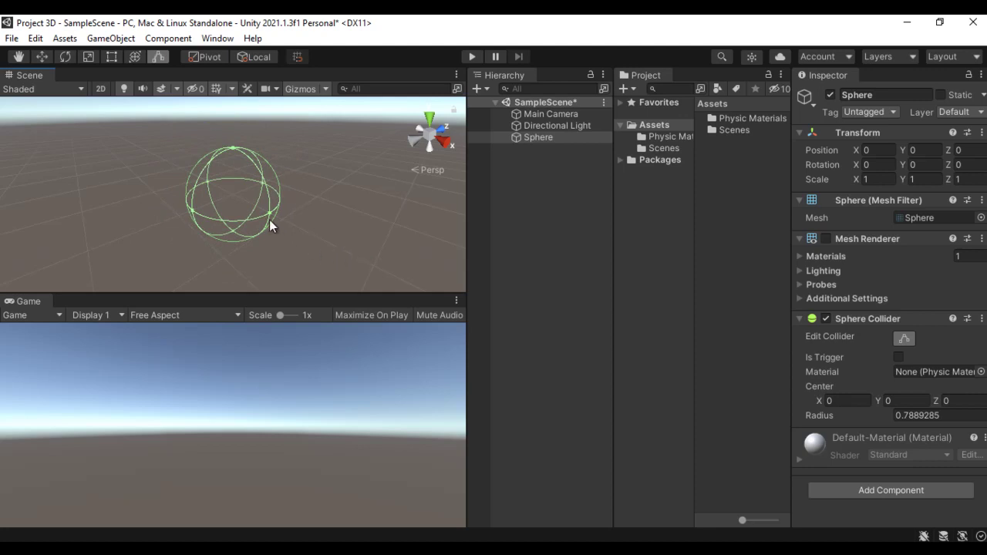
drag(268, 214, 189, 203)
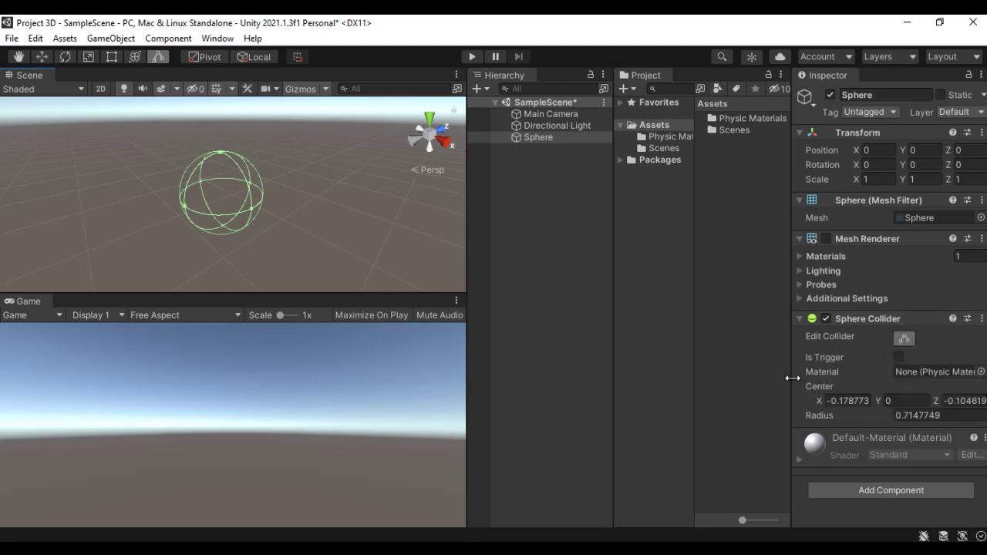
Step: Reset the Sphere Collider's center to 0 on all axes and its radius to 0.5, and leave collider editing
click(865, 409)
text(0)
click(918, 415)
text(0)
click(964, 400)
text(0)
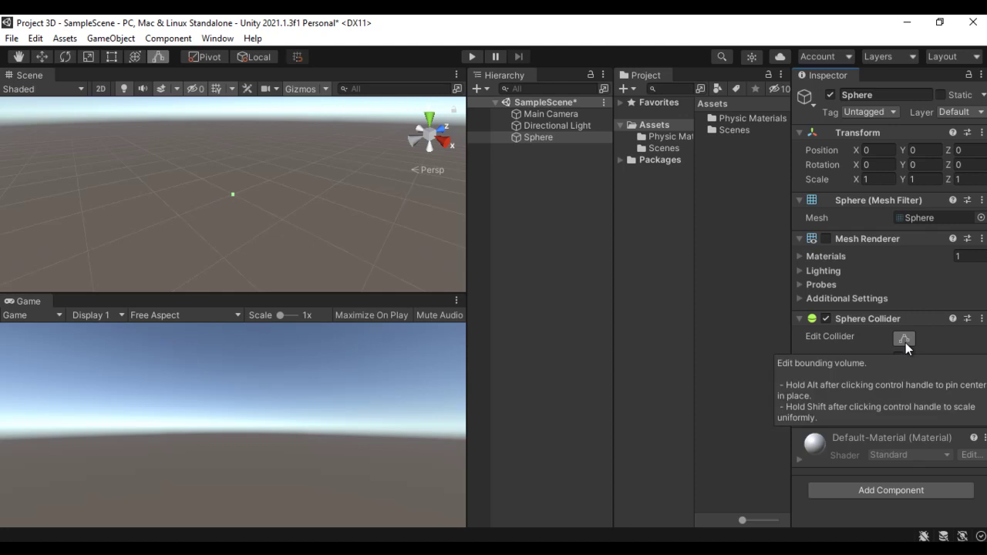
click(830, 417)
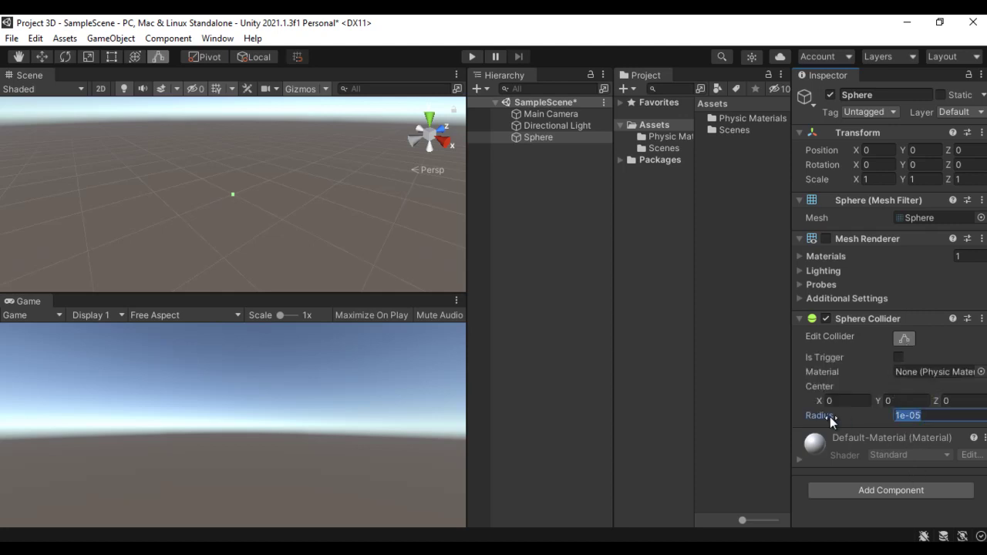
text(0.5)
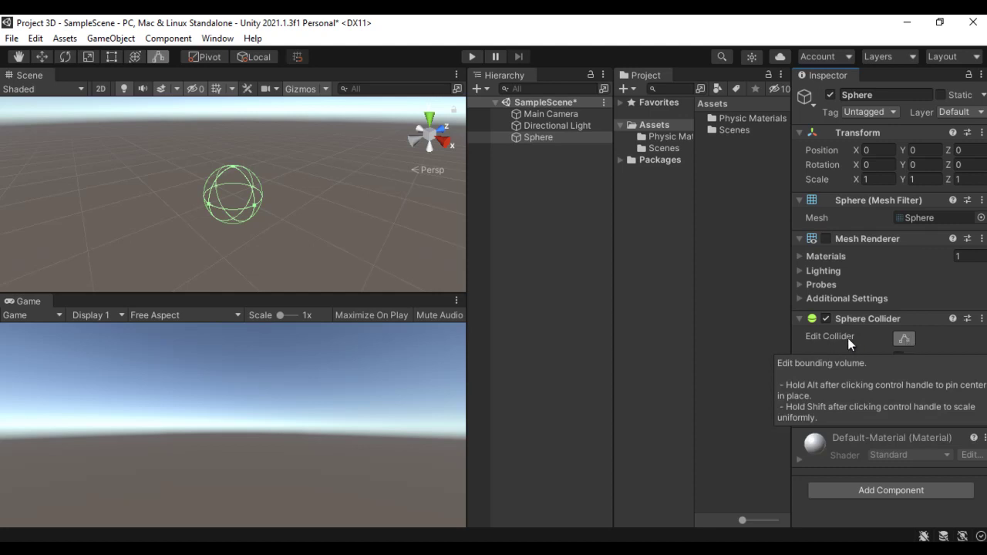
click(902, 339)
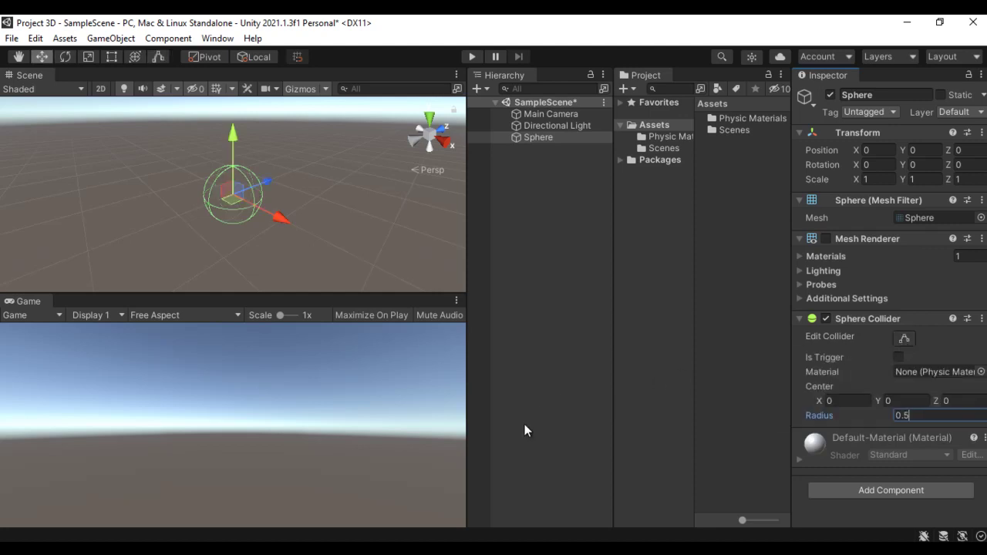
Step: Read the Material section of the Word notes and locate the Sphere Collider's Material property in Unity
click(542, 518)
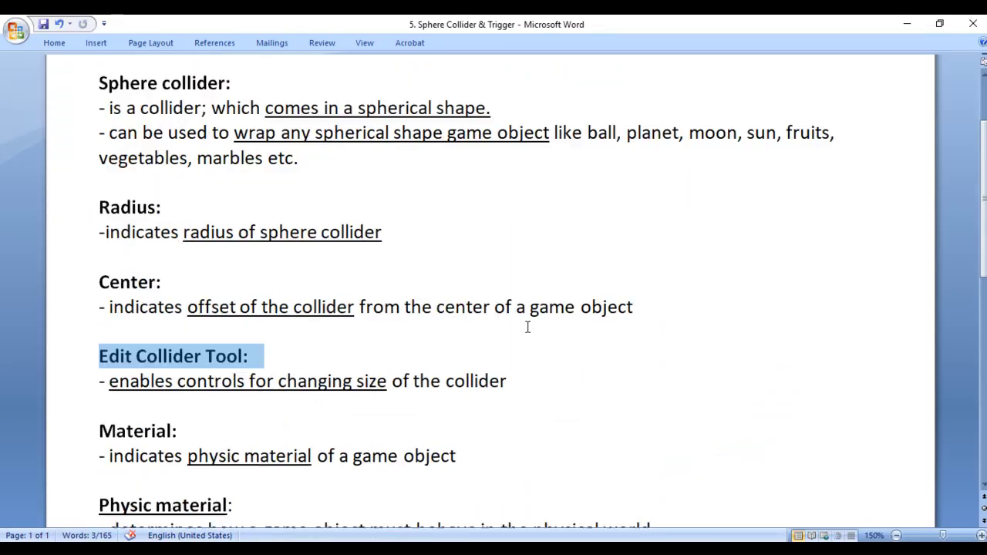
scroll(104, 339, down, 3)
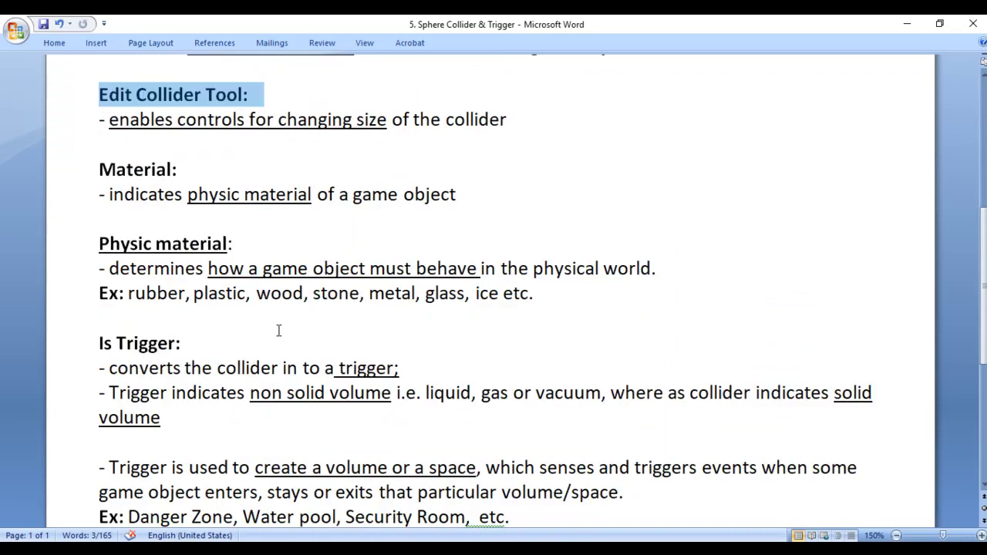
drag(98, 169, 458, 194)
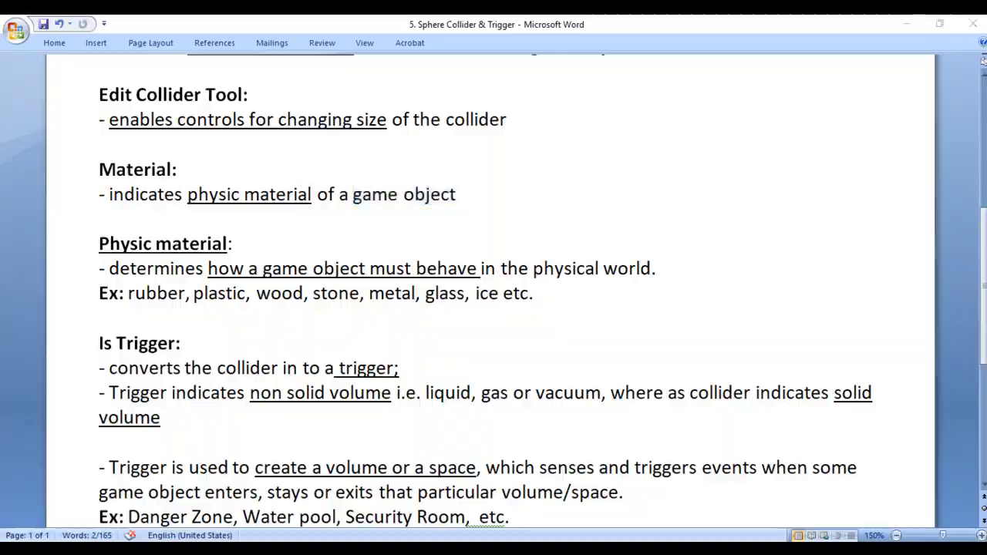
click(514, 520)
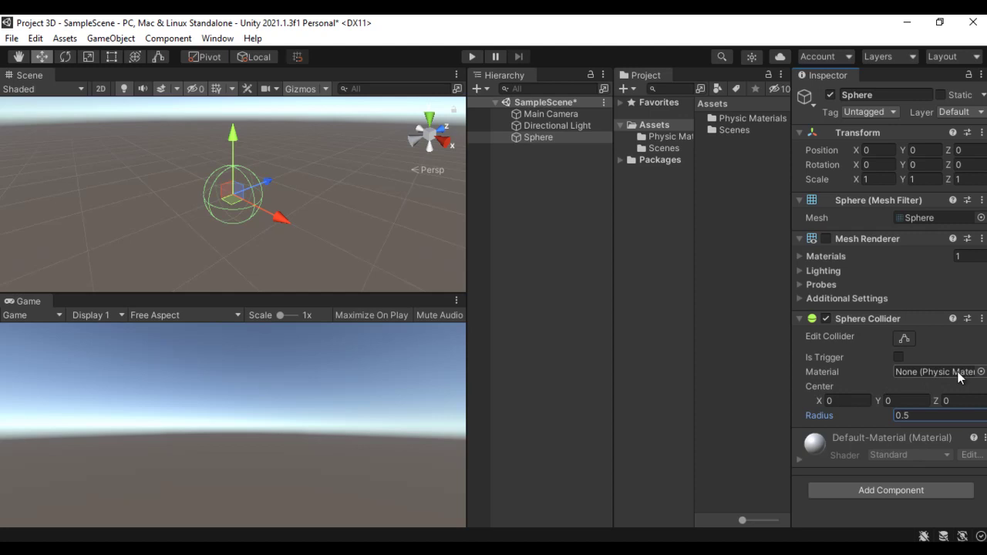
mouse_move(428, 537)
Step: Back in the Word notes, read the Physic material definition and its examples from rubber to ice
click(567, 493)
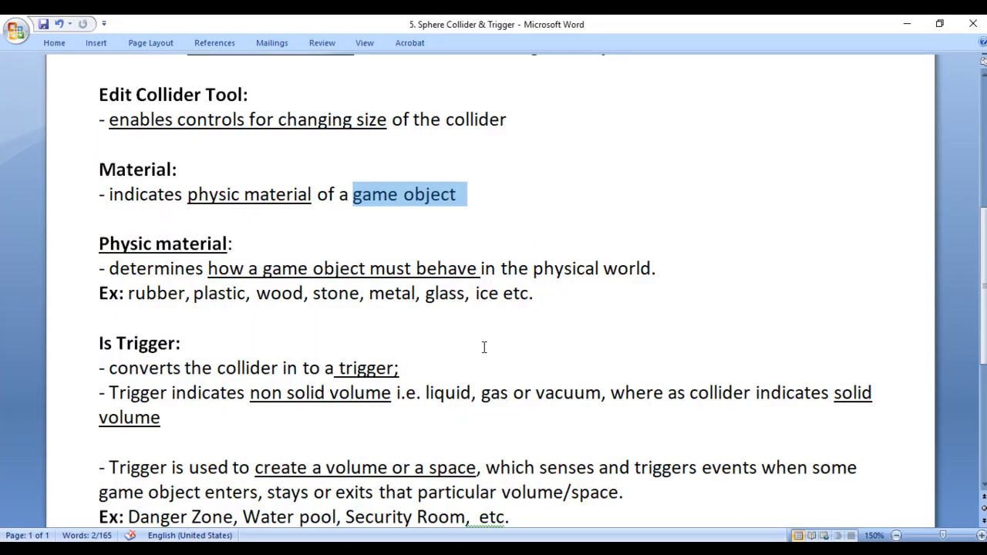
drag(209, 267, 651, 268)
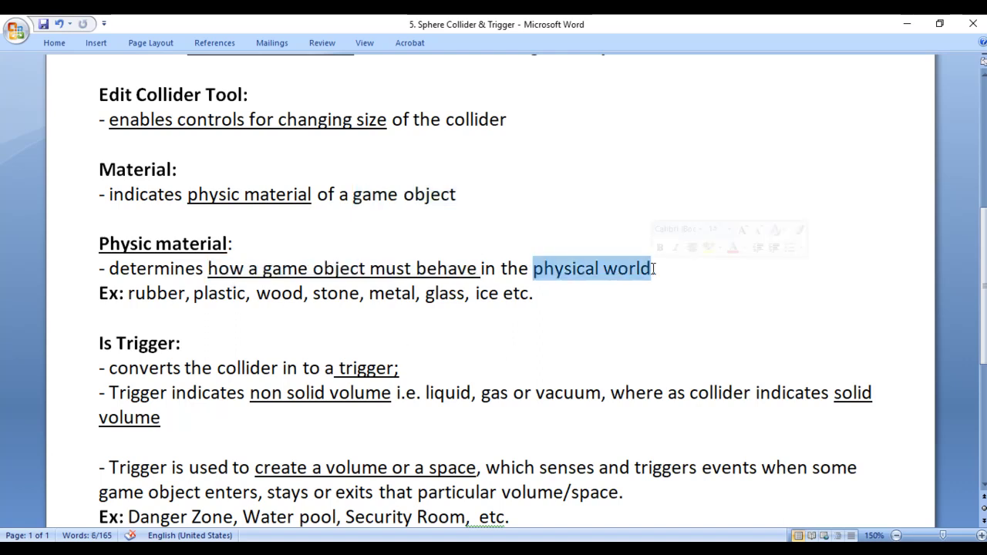
double_click(172, 294)
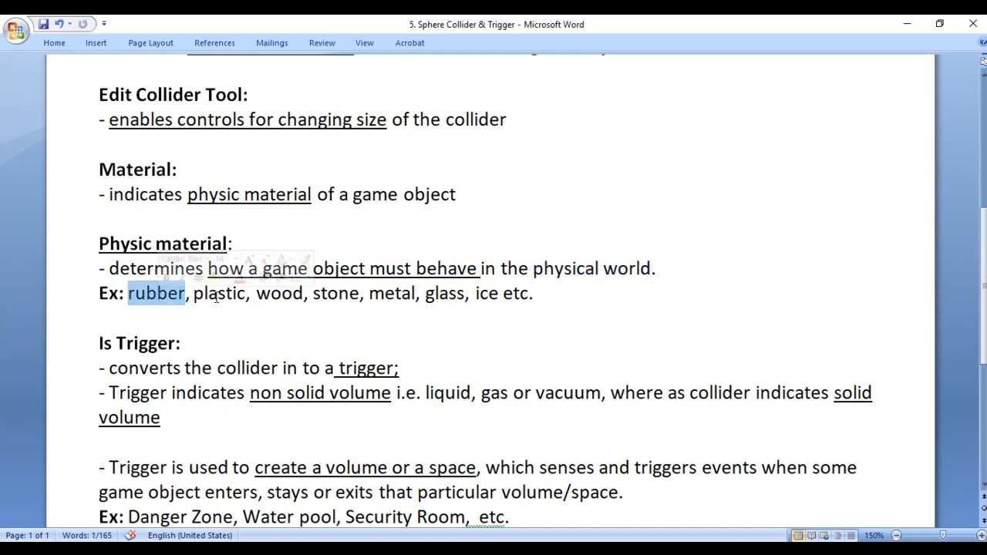
double_click(231, 295)
double_click(279, 294)
double_click(336, 294)
double_click(391, 295)
double_click(457, 297)
double_click(488, 295)
click(616, 293)
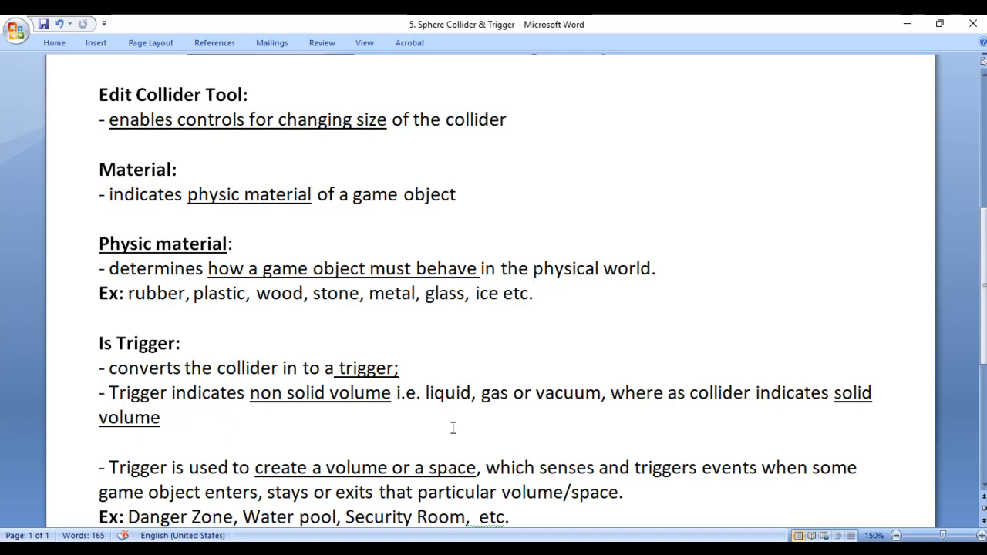
Step: Return to Unity and re-enable the Mesh Renderer of the Sphere
click(363, 518)
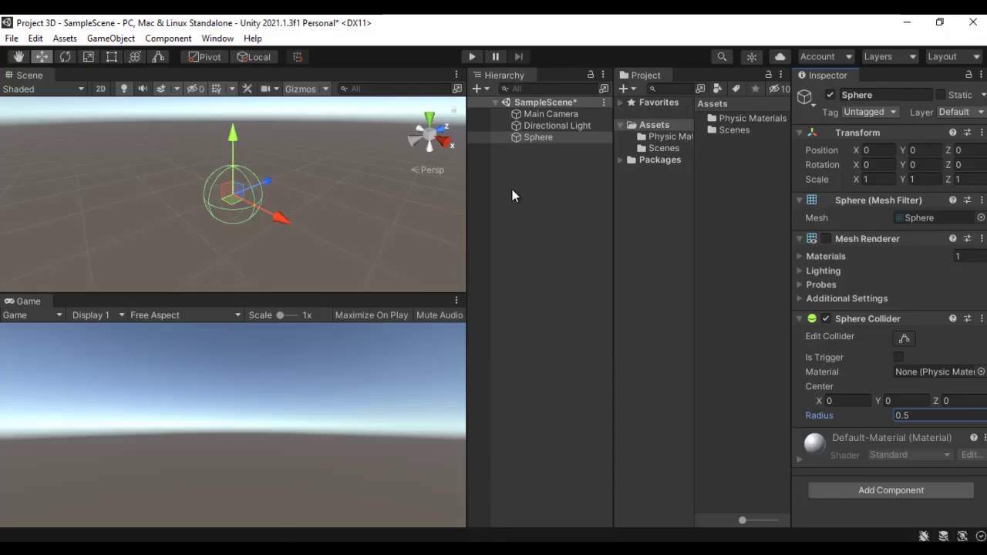
click(543, 139)
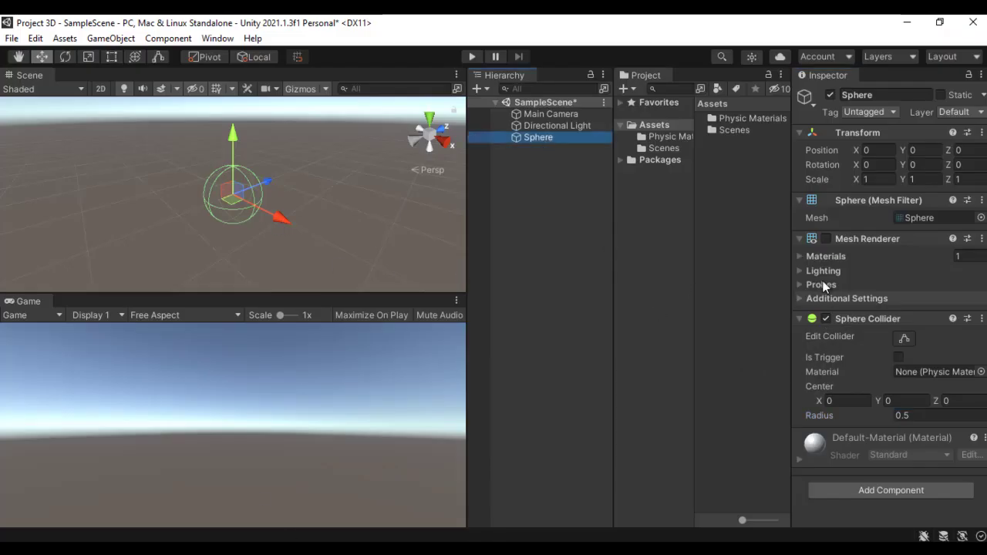
click(826, 239)
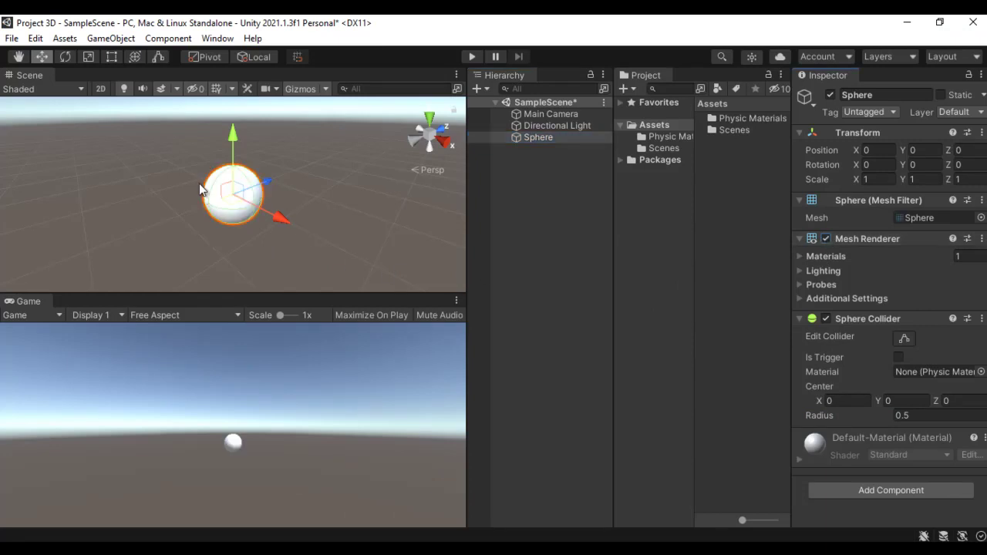
Step: Add a 3D cube to the scene and name it Ground
click(110, 39)
mouse_move(163, 102)
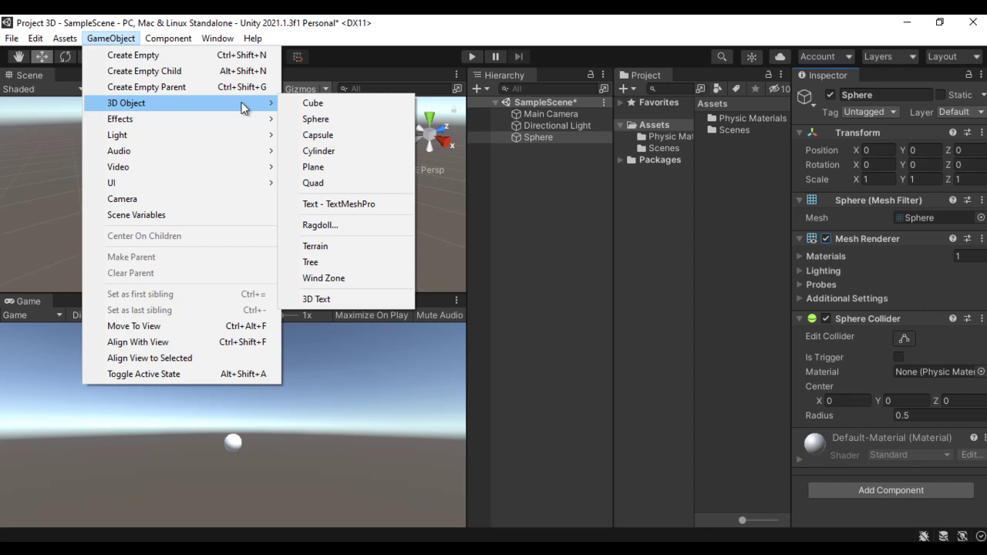
click(346, 103)
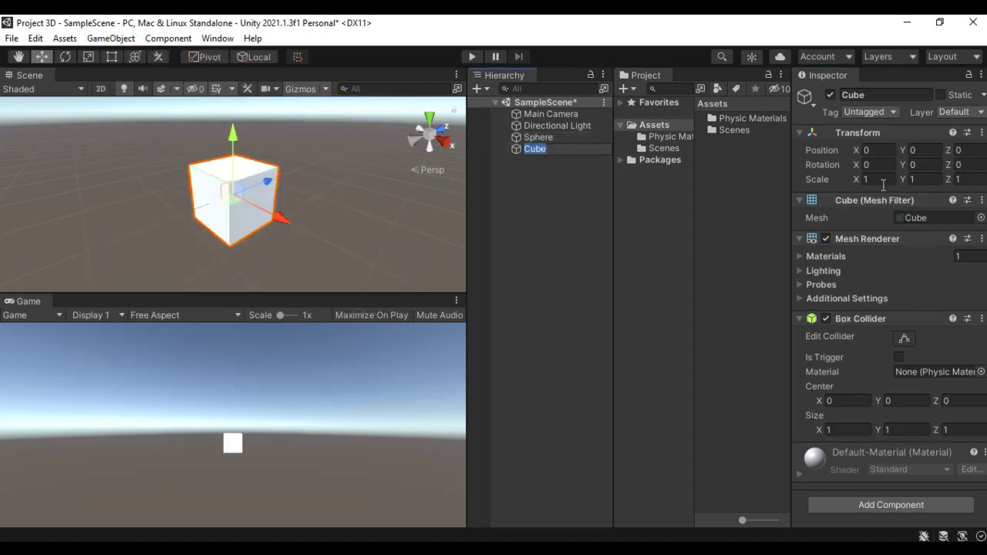
text(Ground)
key(Return)
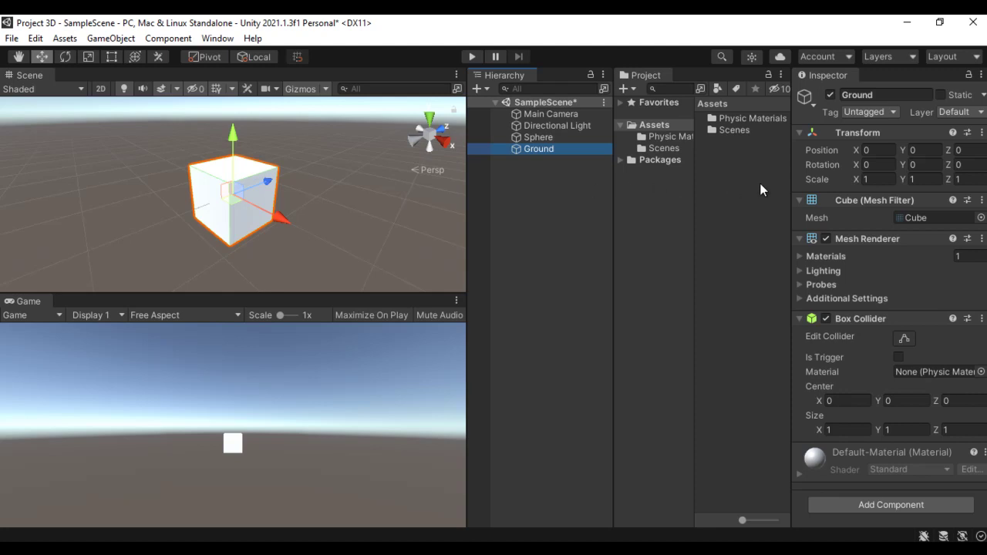
Step: Scale the Ground to 10 on X and Z and set its Z rotation to -20
click(874, 179)
text(10)
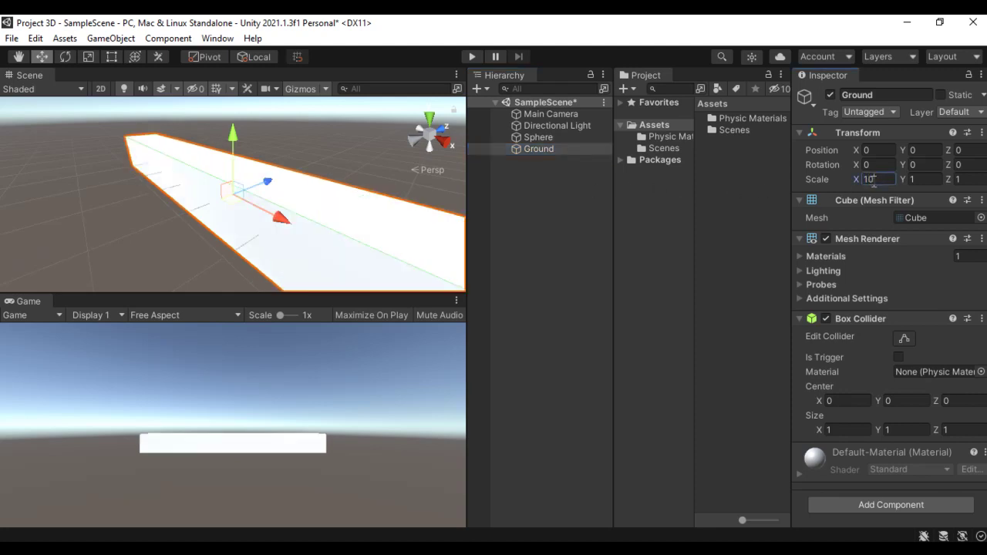
click(964, 180)
text(10)
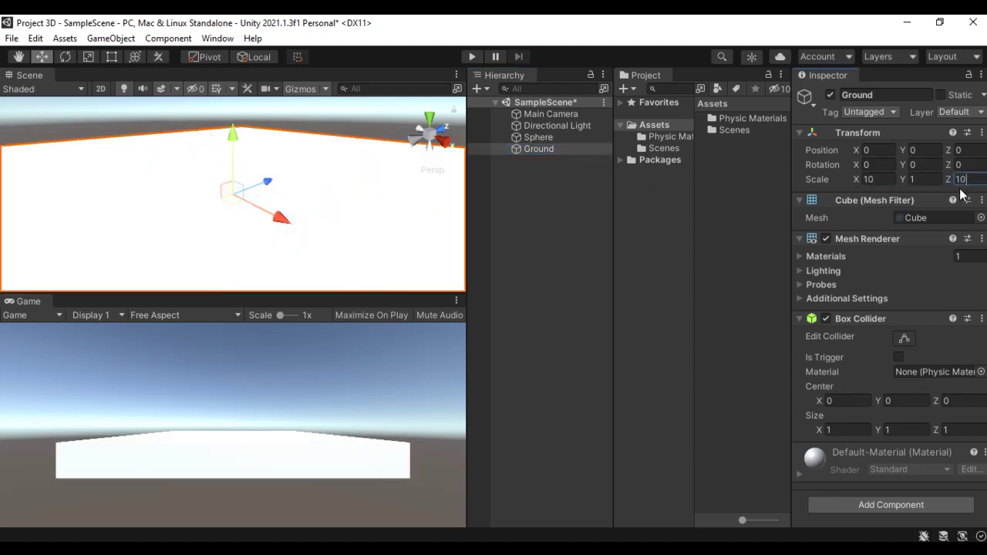
click(957, 165)
text(-20)
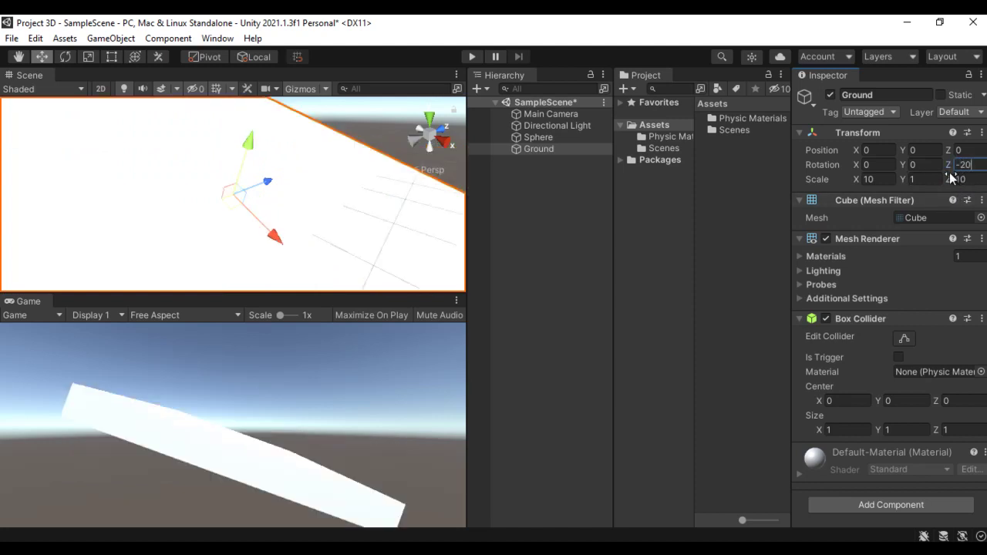
Step: Lower the Ground until it lies beneath the sphere, and select the Sphere
drag(247, 144, 245, 216)
click(245, 212)
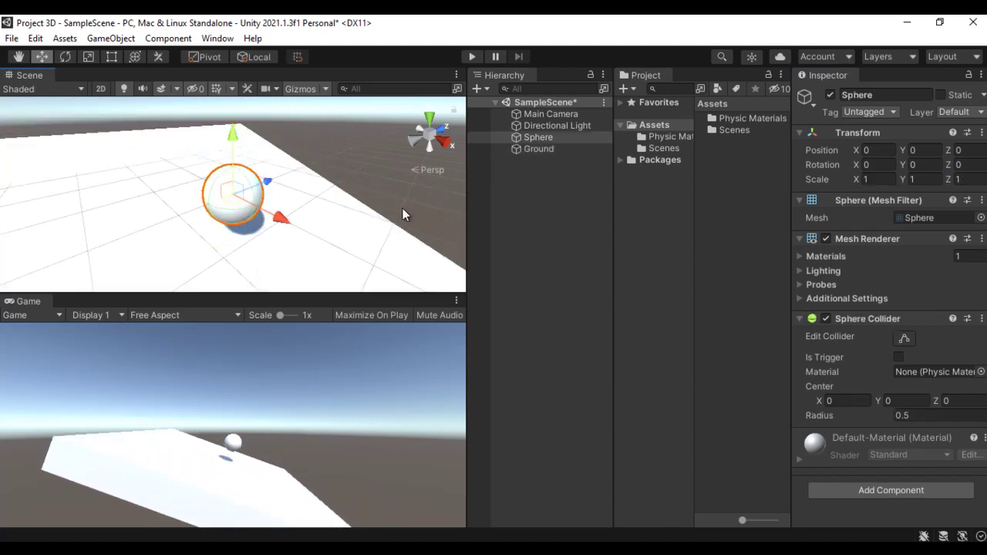
Step: Move the Sphere above the upper part of the slope, to about X -2.15, Y 1.16
drag(234, 140, 233, 85)
drag(284, 162, 208, 141)
drag(171, 113, 171, 97)
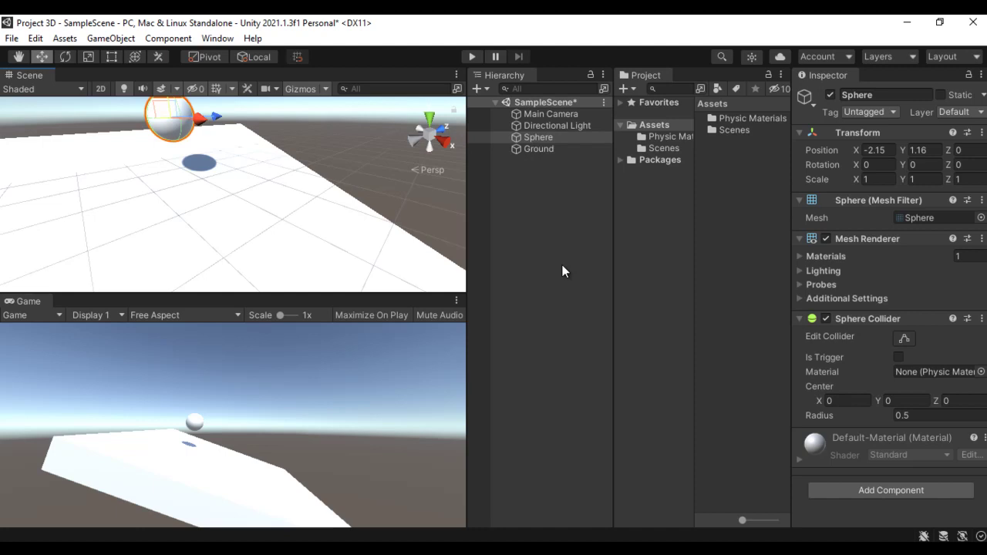
Step: Assign the Metal physic material from the Physic Materials folder to the Sphere's Sphere Collider
click(547, 138)
click(666, 137)
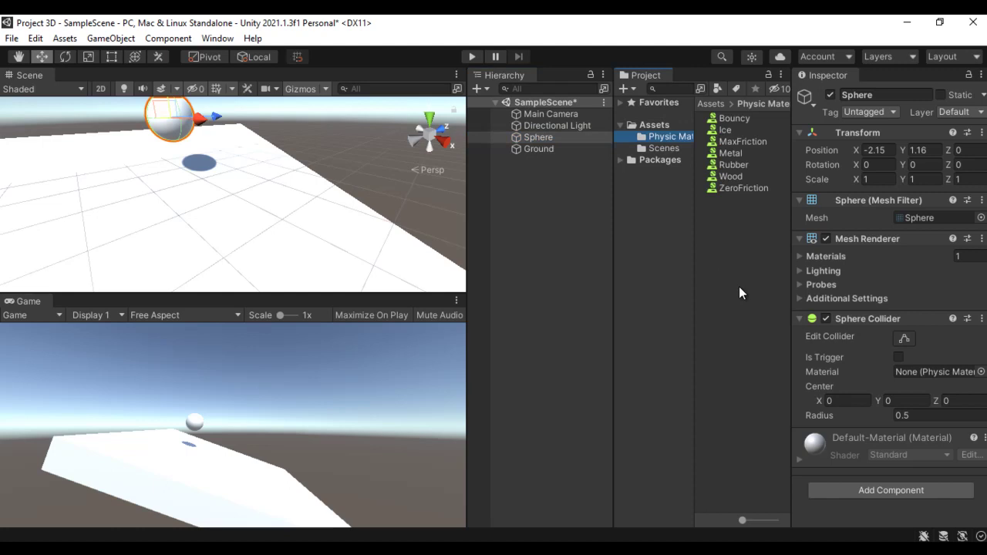
drag(727, 156, 927, 375)
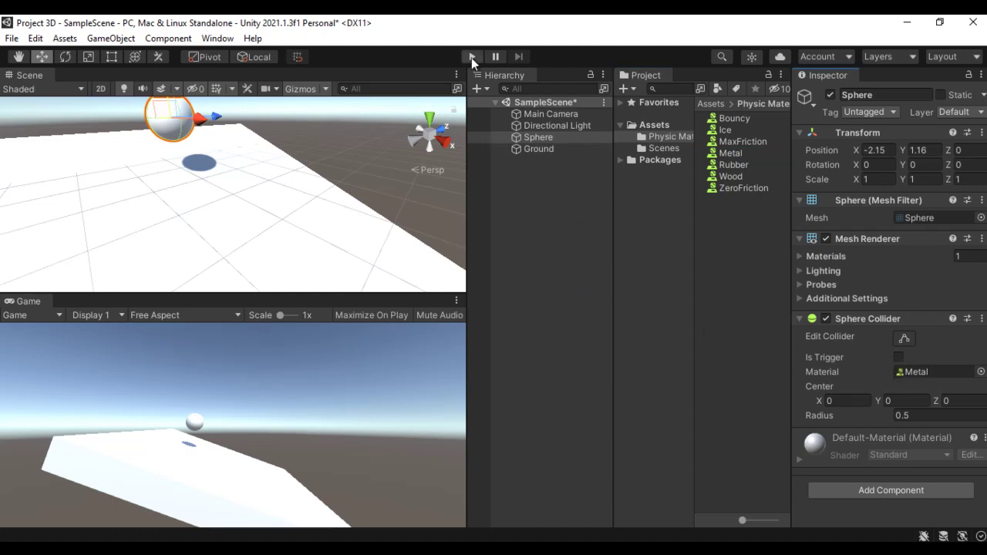
Step: Add a Rigidbody component to the Sphere and test-run the scene with the Metal physic material
click(884, 490)
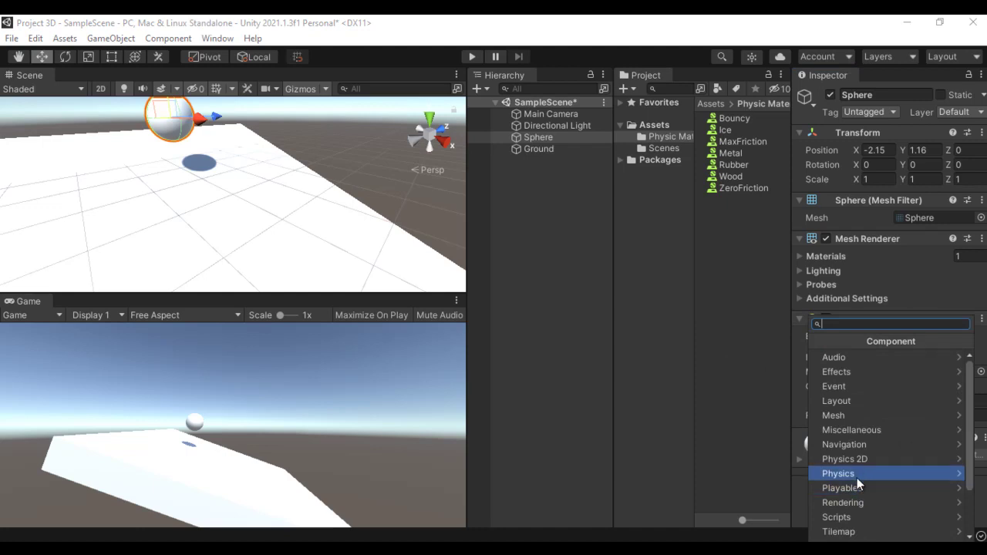
click(856, 477)
click(847, 503)
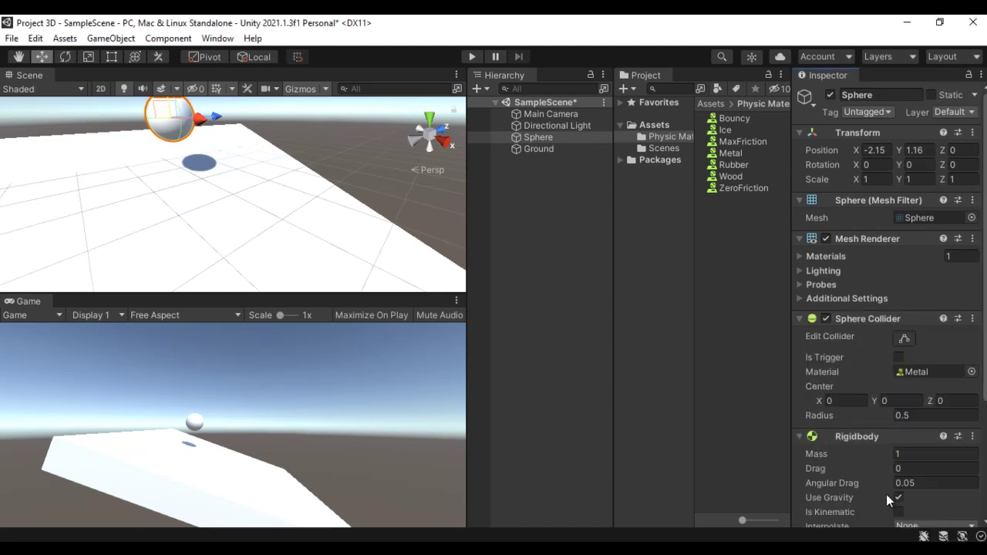
scroll(886, 347, down, 4)
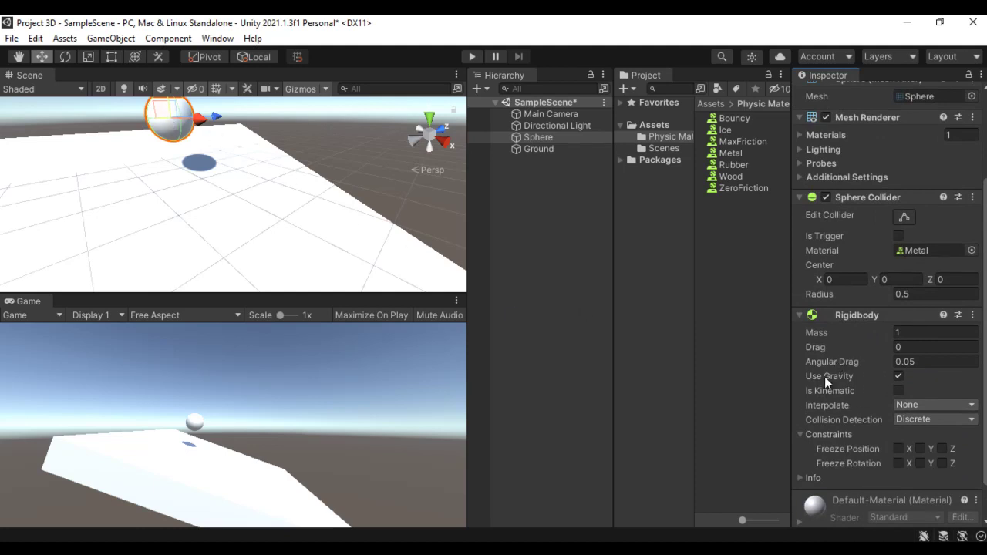
click(471, 56)
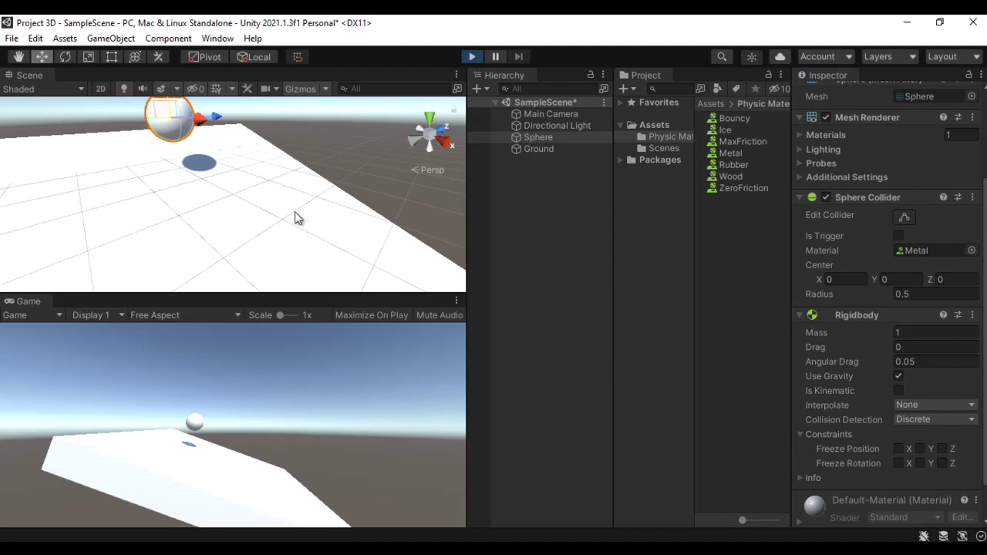
click(470, 56)
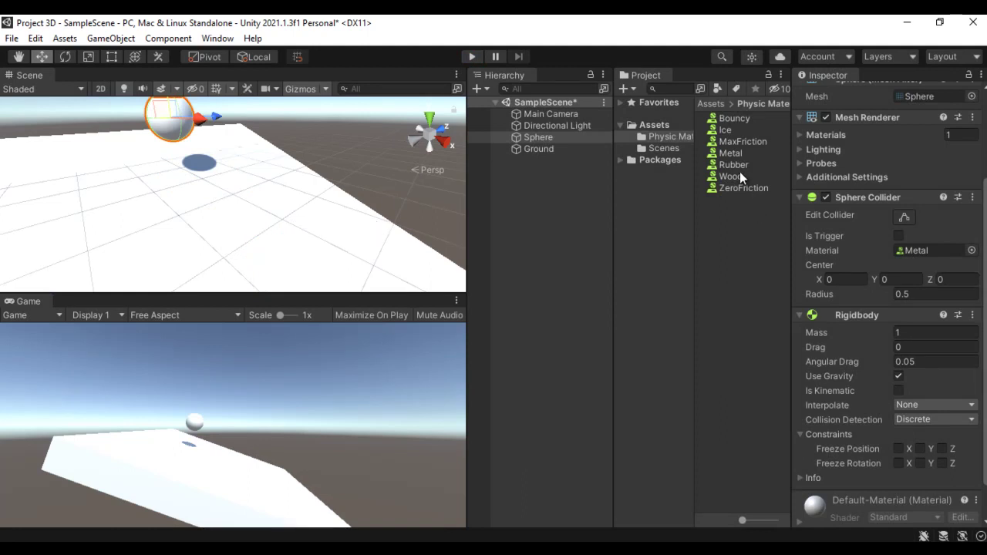
Step: Set the Sphere Collider's material to Rubber and test-run the scene twice
drag(737, 166, 925, 253)
click(472, 56)
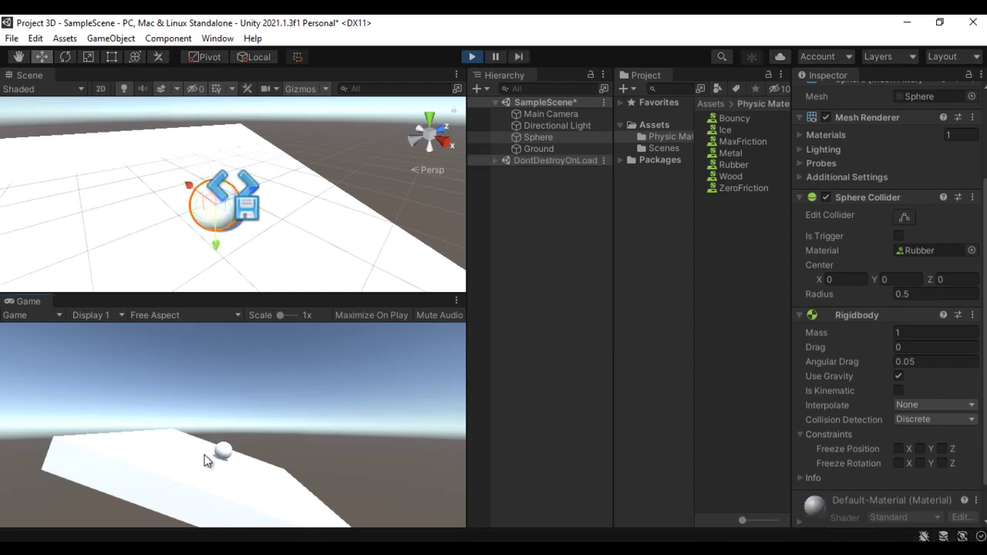
click(470, 58)
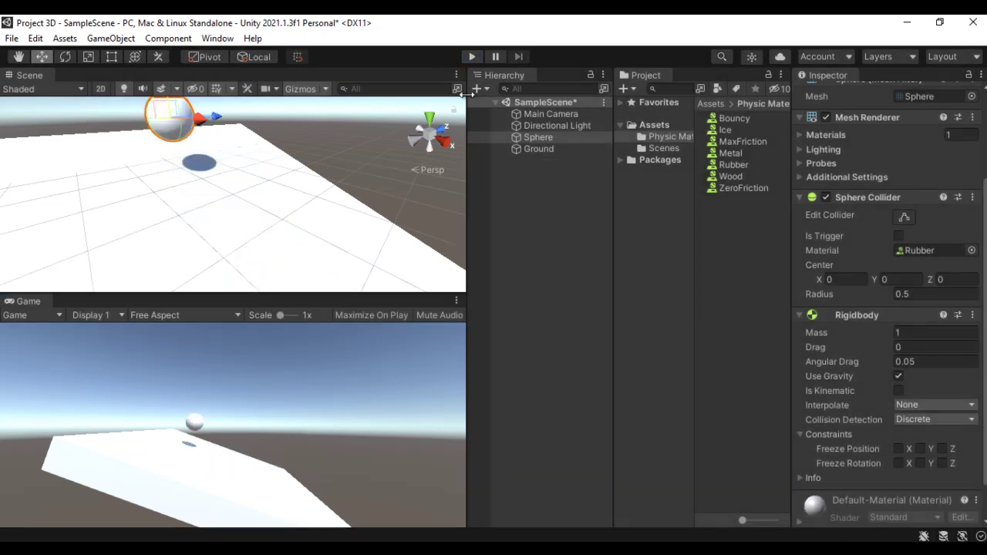
click(472, 59)
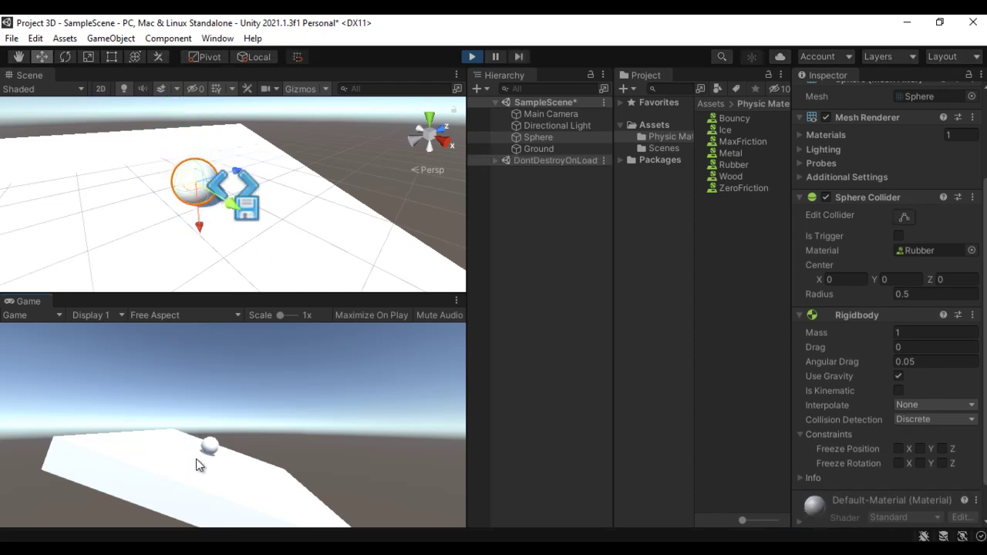
click(471, 58)
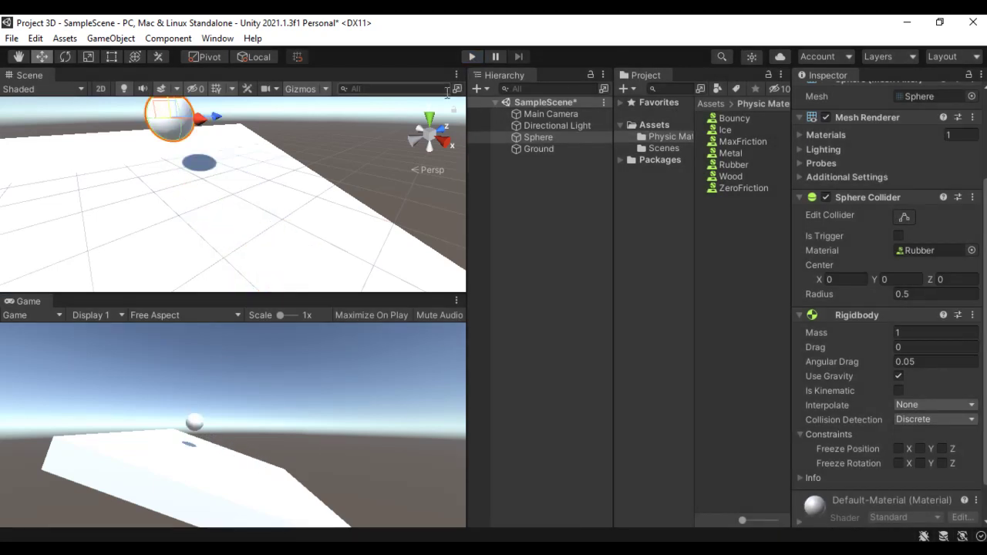
Step: Set the Sphere Collider's material to Bouncy and test-run the scene
drag(740, 117, 914, 253)
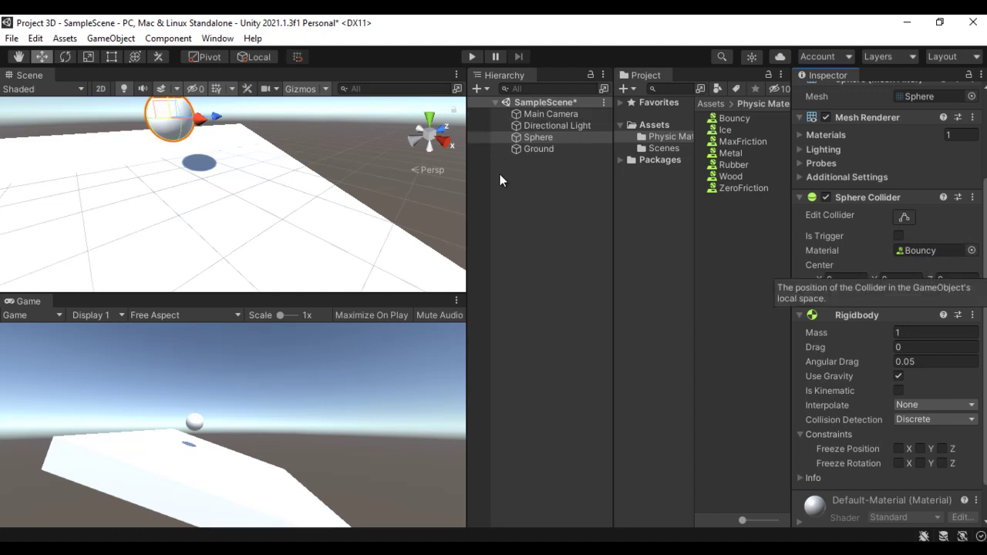
click(472, 57)
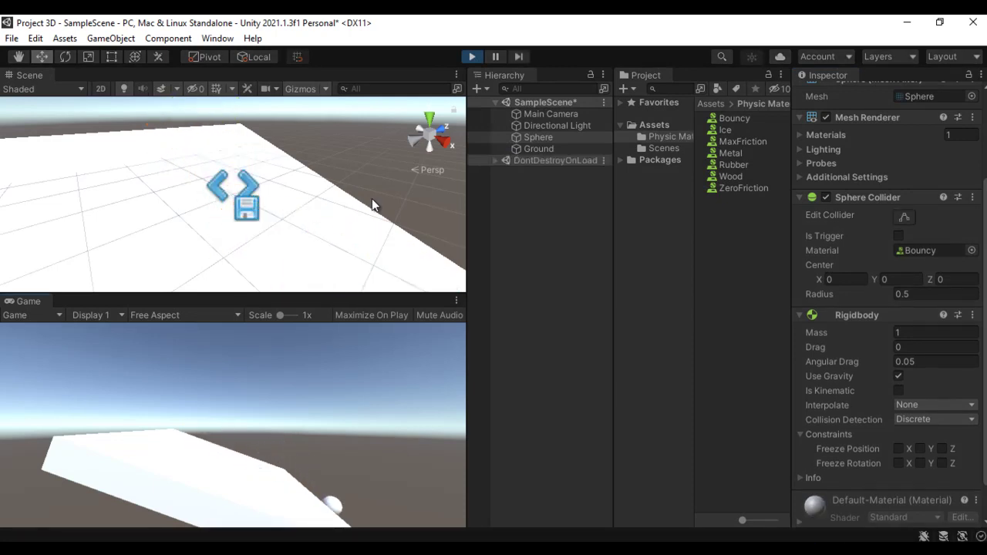
click(472, 58)
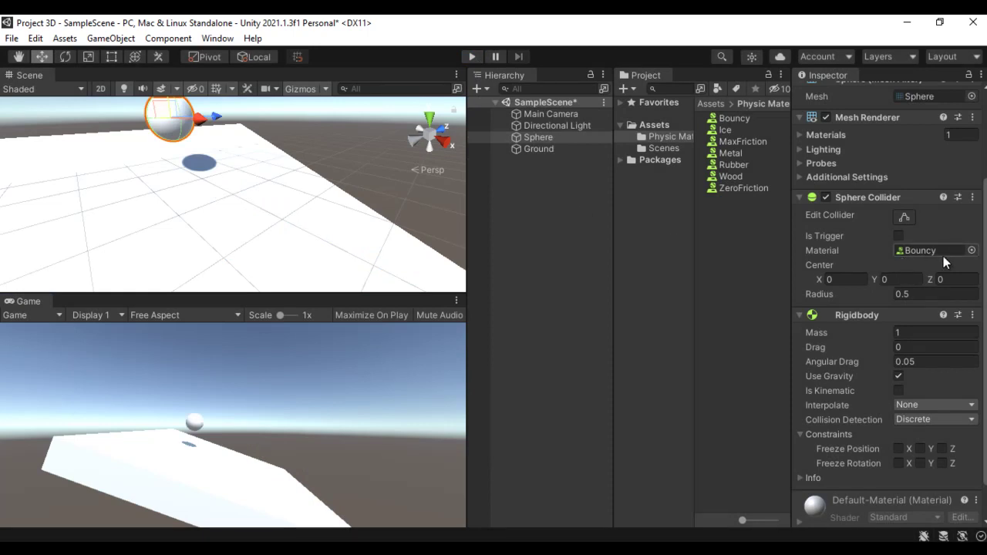
Step: Create a new folder named Materials inside Assets
click(663, 125)
right_click(659, 127)
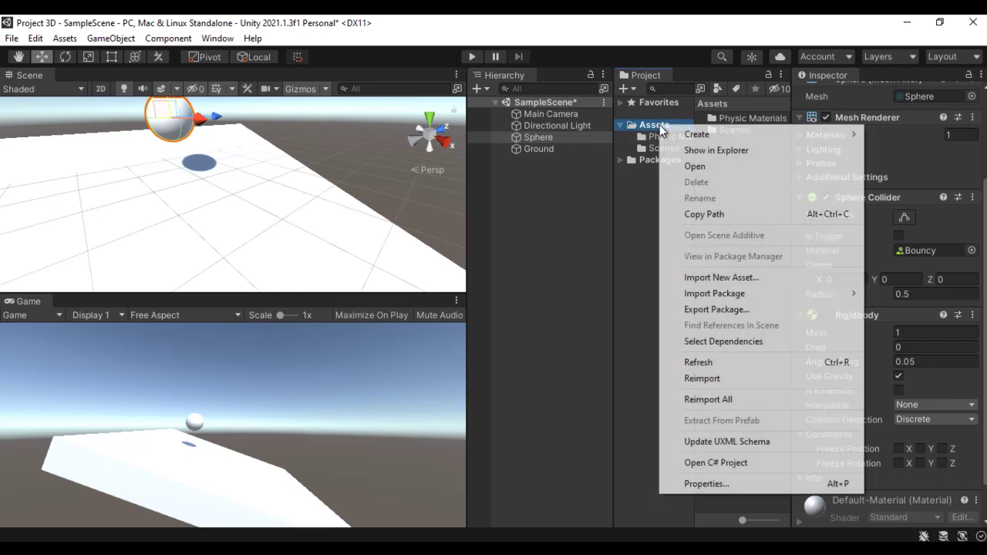
mouse_move(707, 135)
click(559, 50)
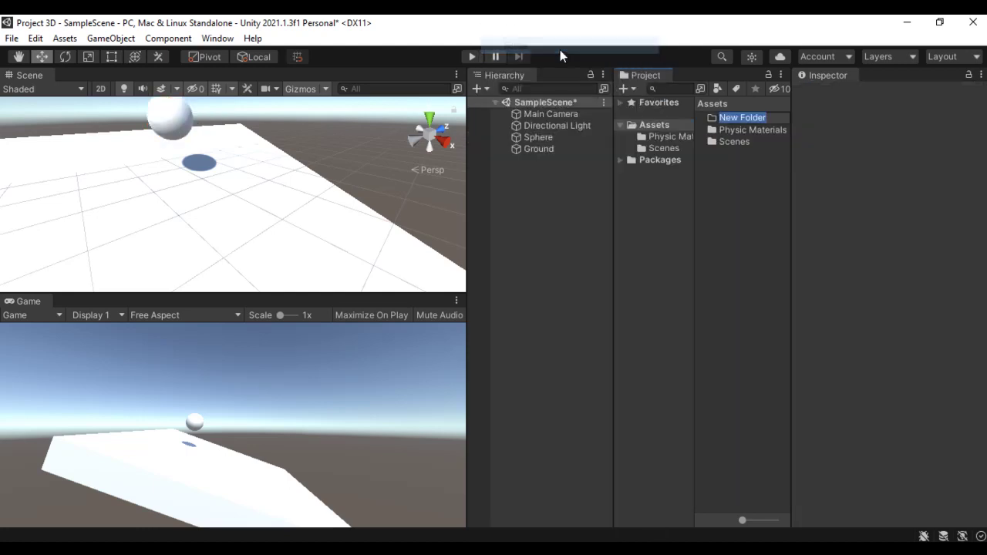
text(Materials)
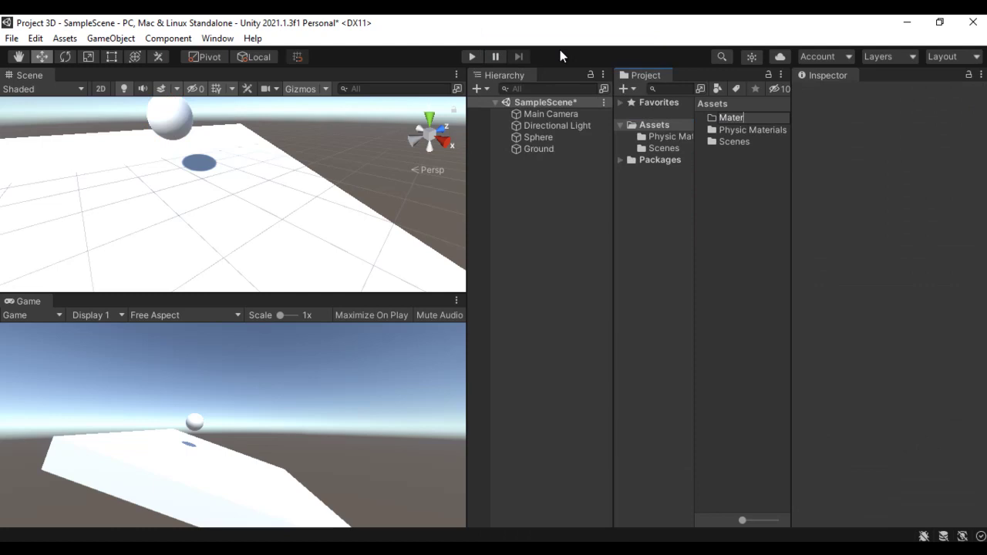
key(Return)
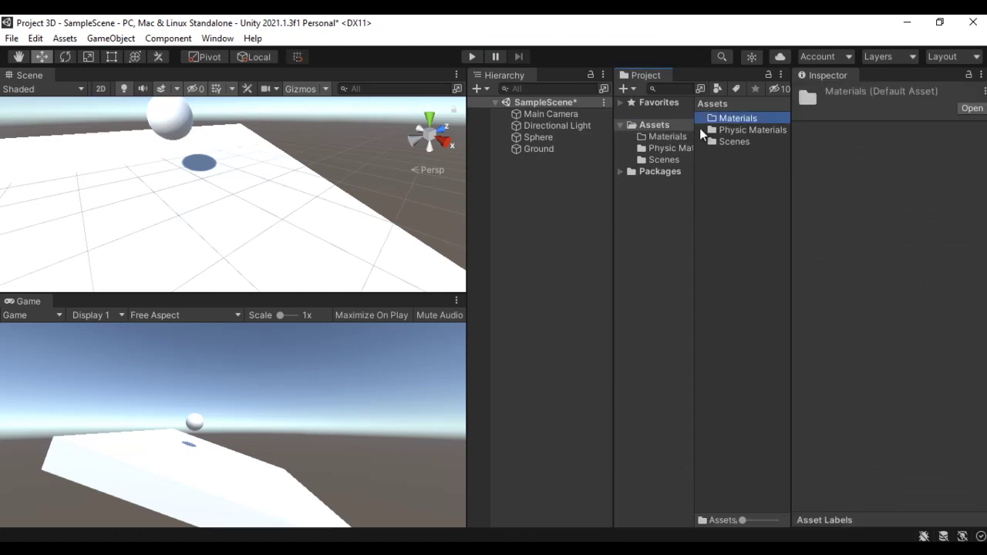
Step: Create a new material named M_Ground in the Materials folder
click(676, 137)
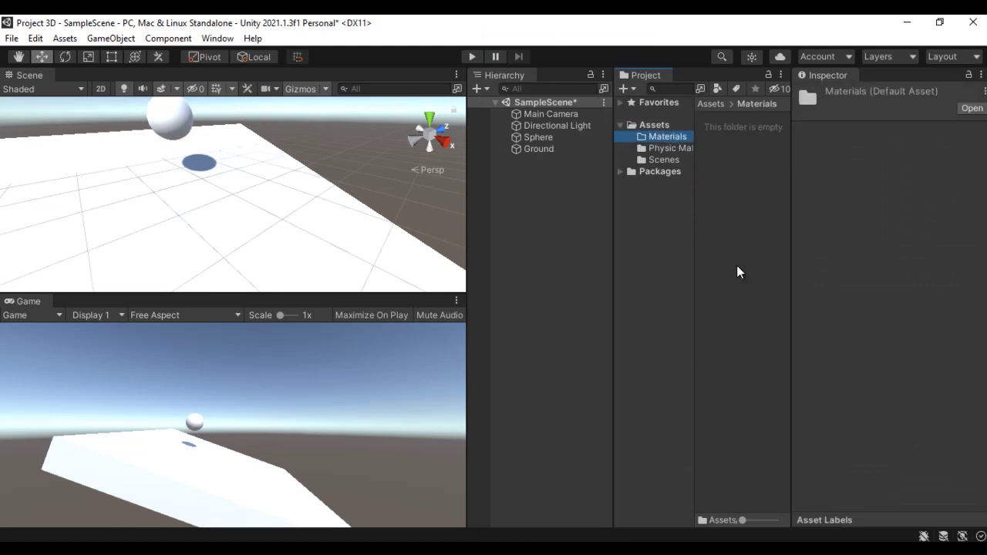
right_click(730, 154)
mouse_move(768, 159)
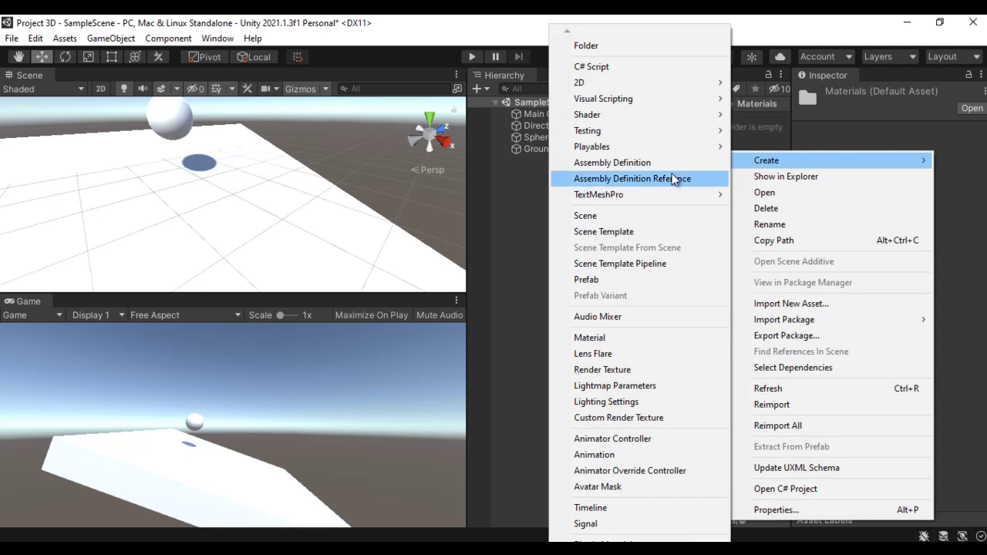
click(621, 337)
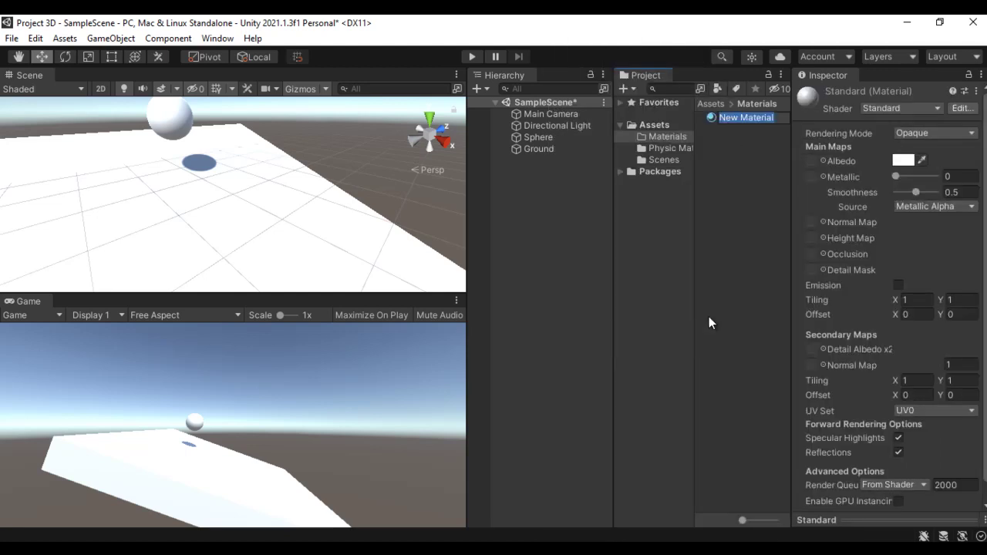
text(M_Ground)
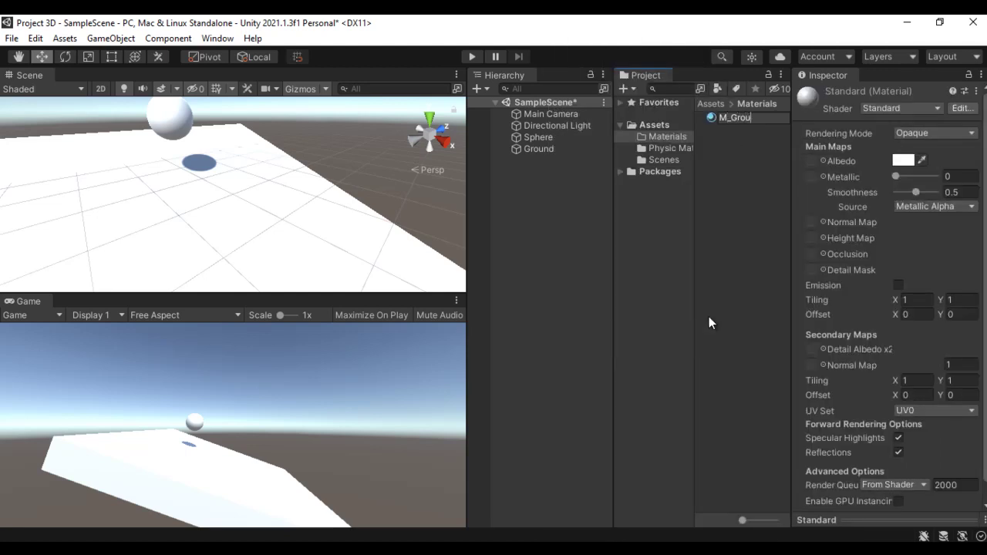
key(Return)
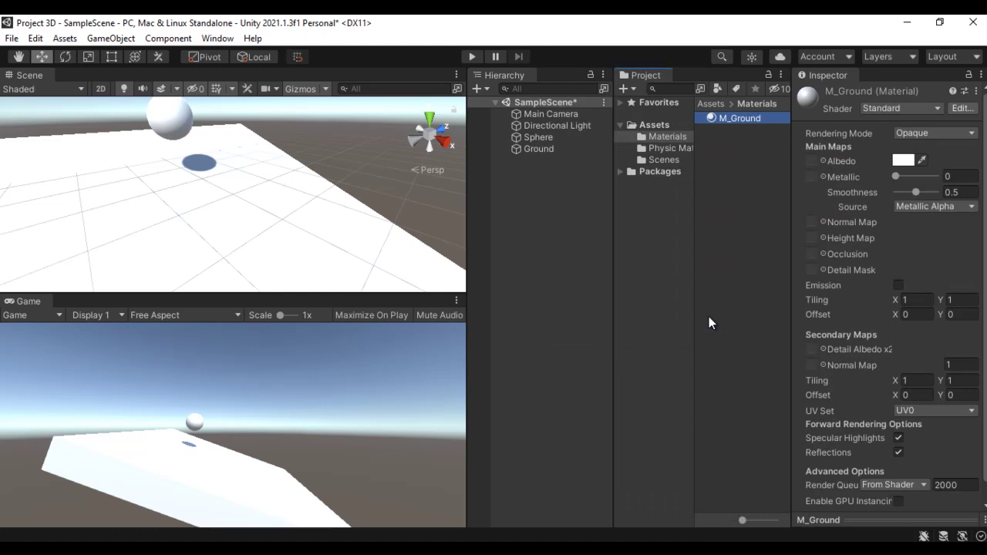
Step: Set the albedo colour of M_Ground to a dark red
click(903, 160)
mouse_move(911, 281)
mouse_down()
mouse_move(929, 287)
mouse_move(937, 304)
mouse_move(914, 285)
mouse_up()
key(Return)
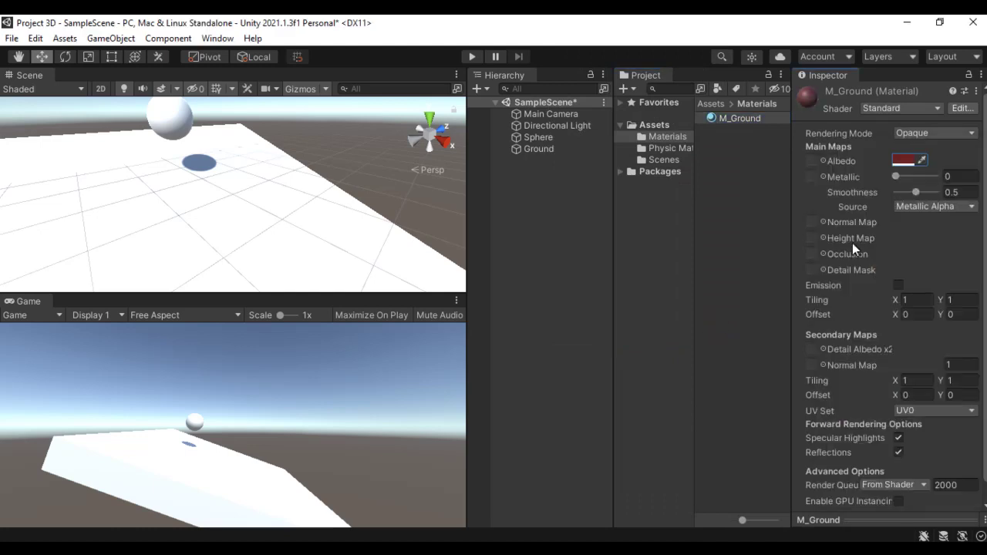
Step: Apply the M_Ground material to the Ground and reopen the Physic Materials folder
click(748, 118)
drag(748, 118, 225, 202)
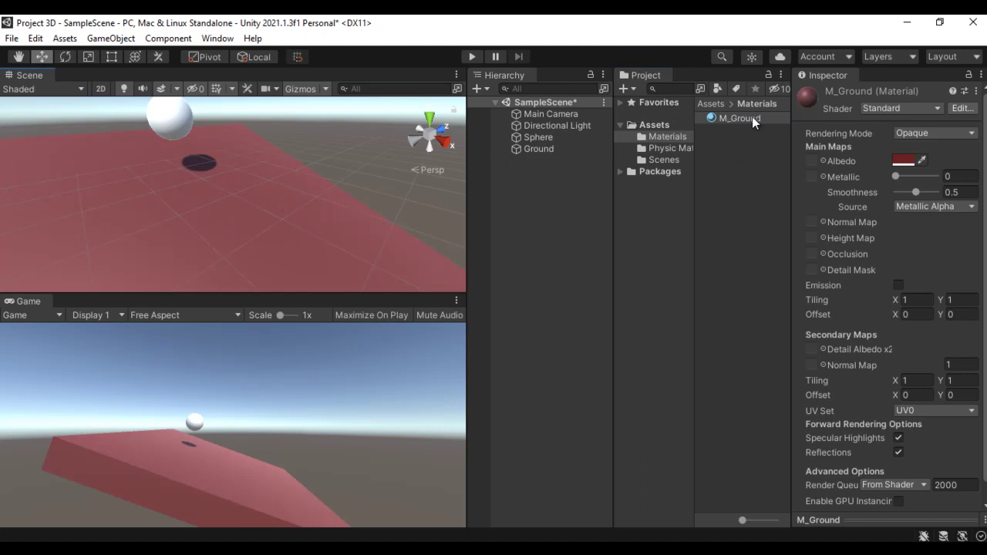
click(682, 148)
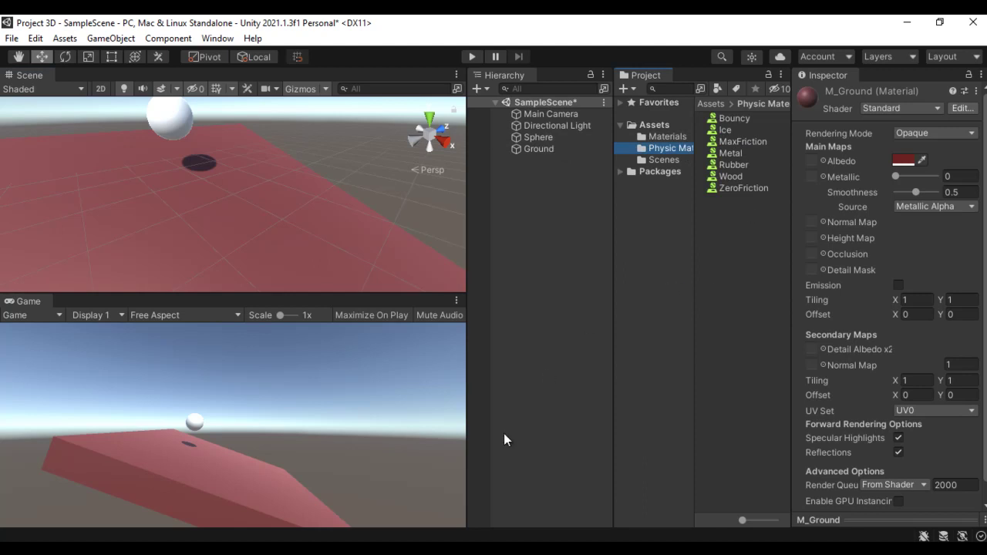
Step: Switch to the Word notes and highlight the Is Trigger heading and its line about converting a collider into a trigger
mouse_move(412, 549)
click(567, 489)
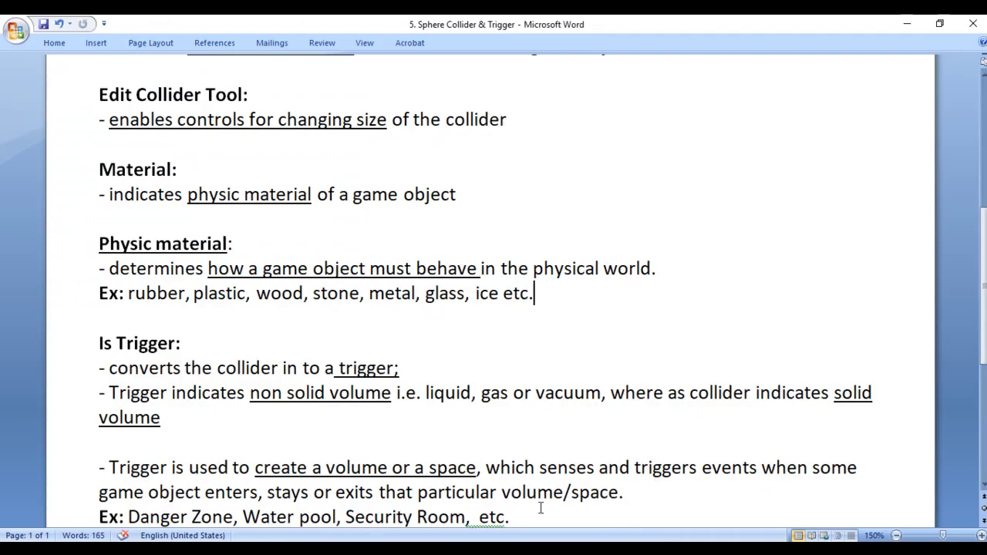
scroll(557, 352, down, 1)
drag(100, 290, 316, 296)
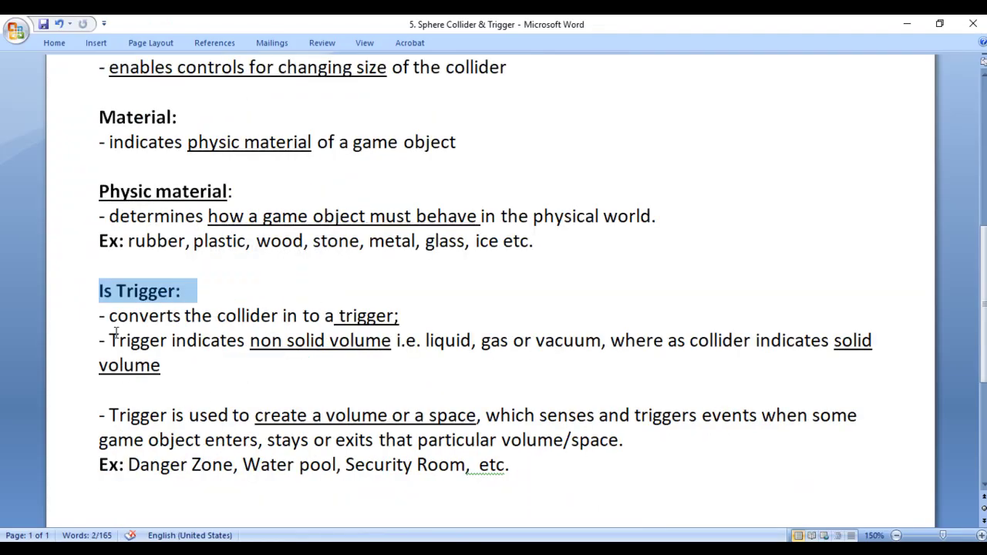
drag(100, 316, 444, 320)
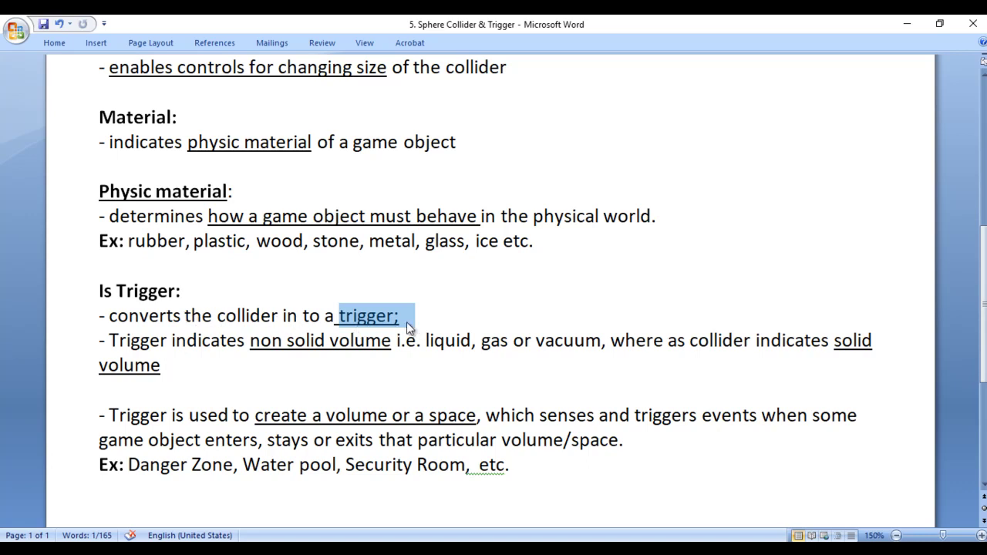
double_click(238, 316)
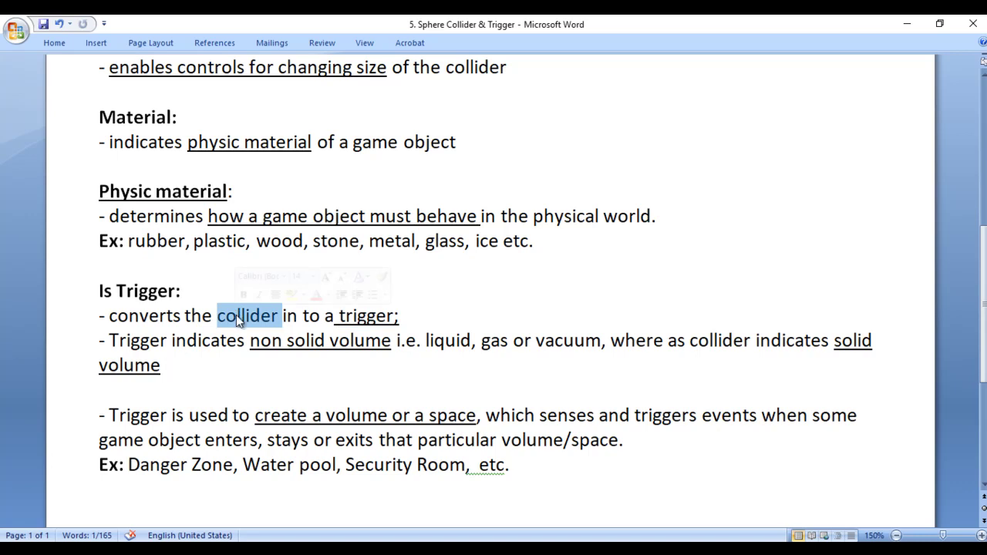
Step: Highlight the notes' phrase on triggers as non solid volume, followed by the examples liquid, gas and vacuum
drag(110, 340, 376, 344)
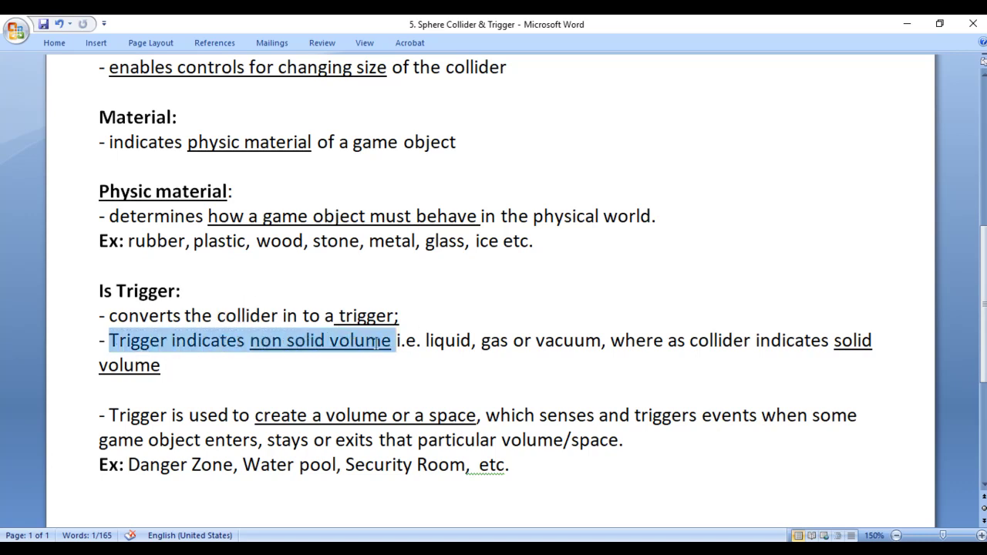
double_click(447, 341)
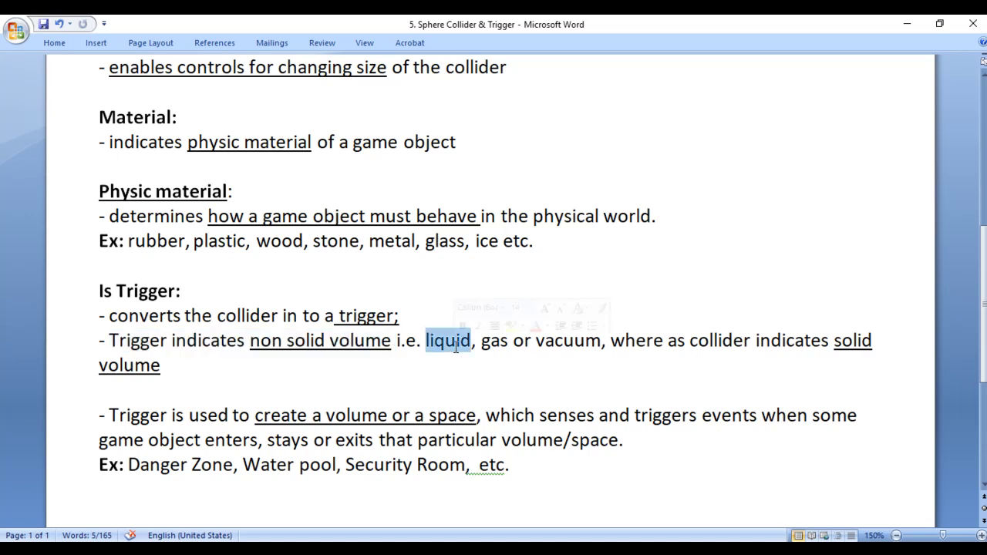
double_click(495, 341)
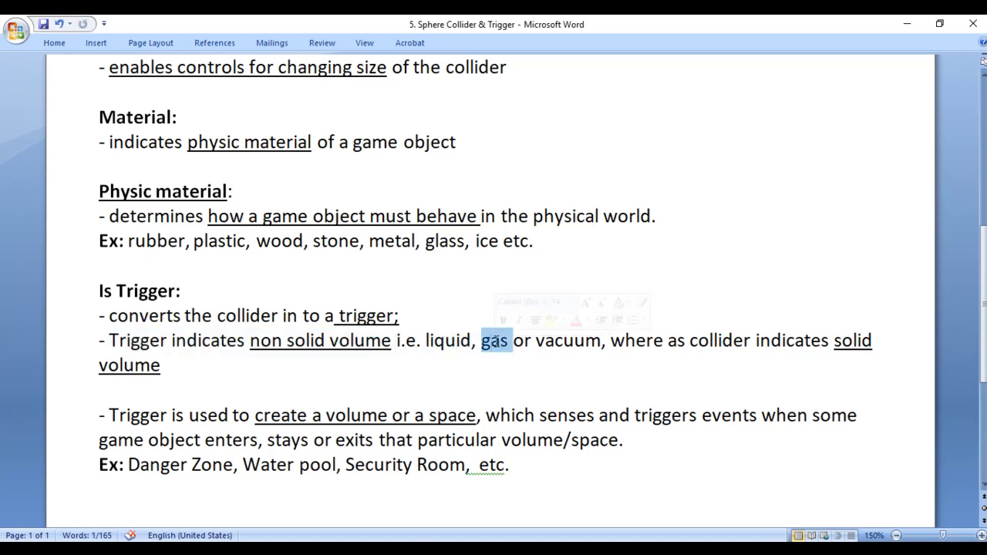
double_click(578, 342)
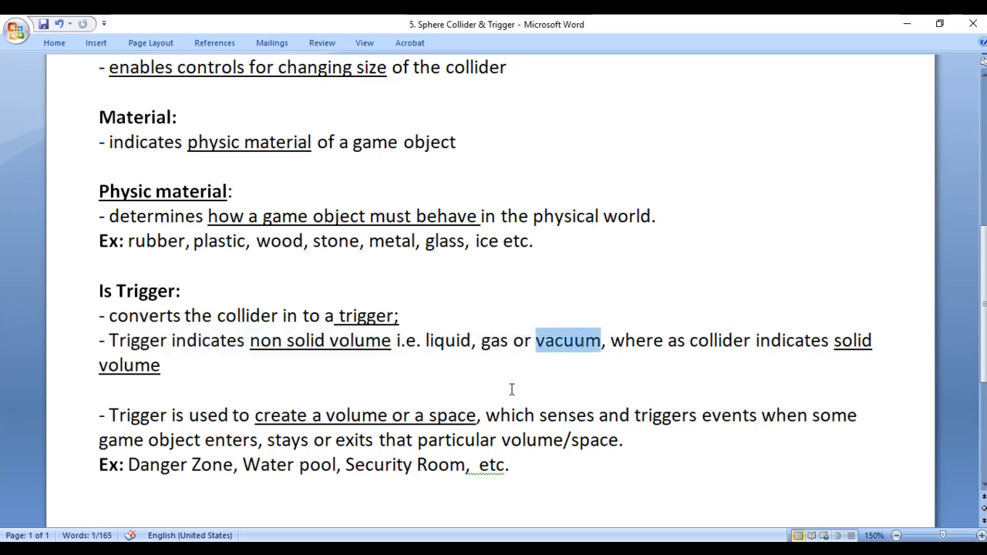
Step: Highlight the notes' words contrasting a collider as solid volume with a trigger
double_click(719, 342)
double_click(850, 342)
click(152, 378)
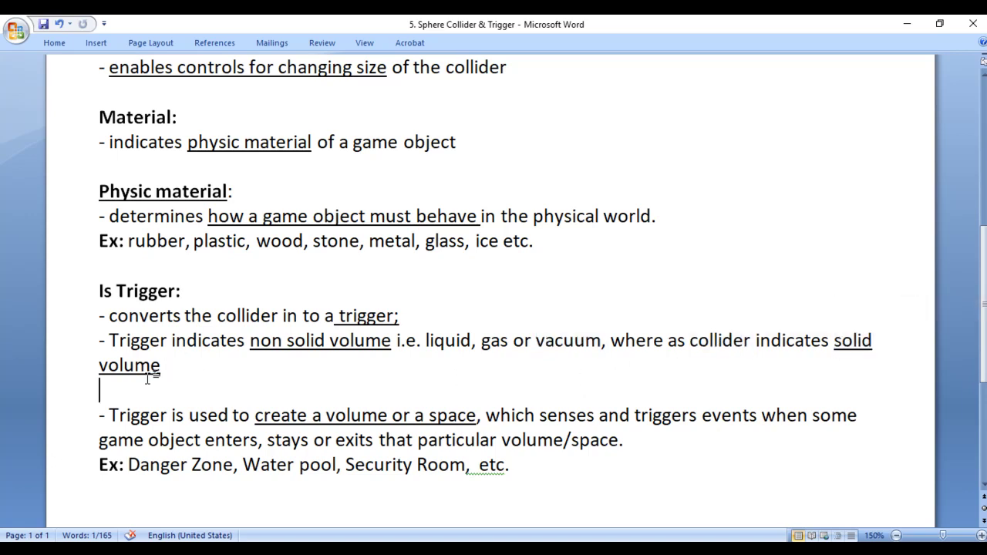
double_click(151, 341)
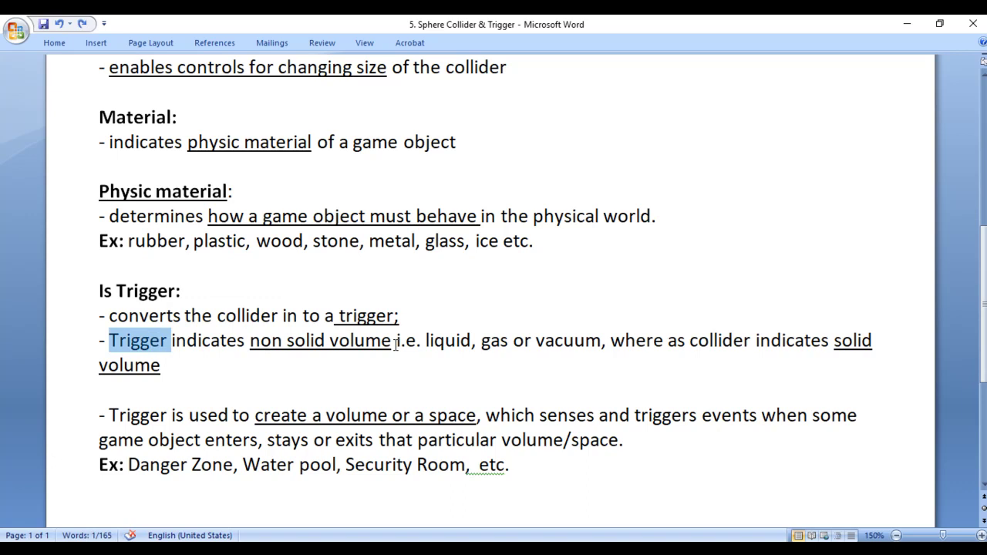
click(709, 341)
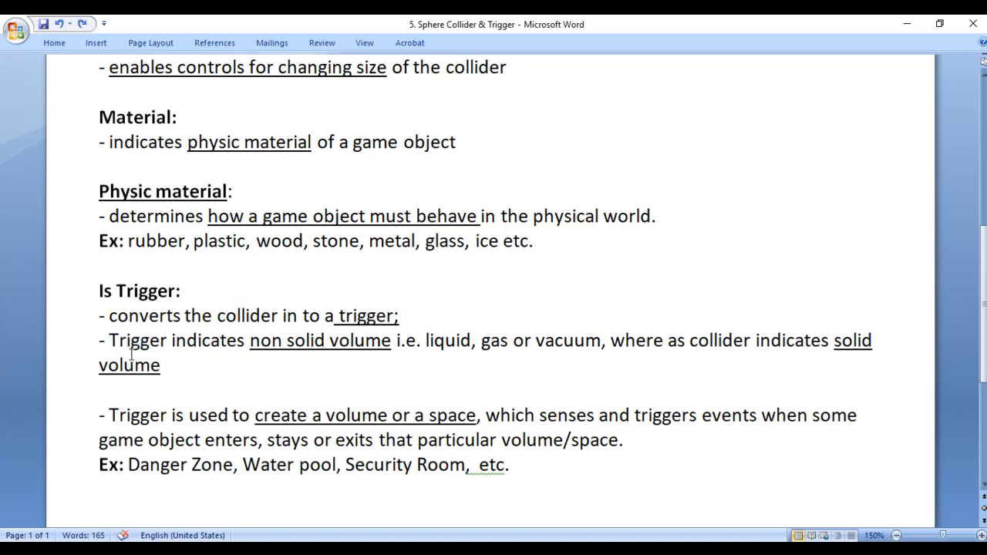
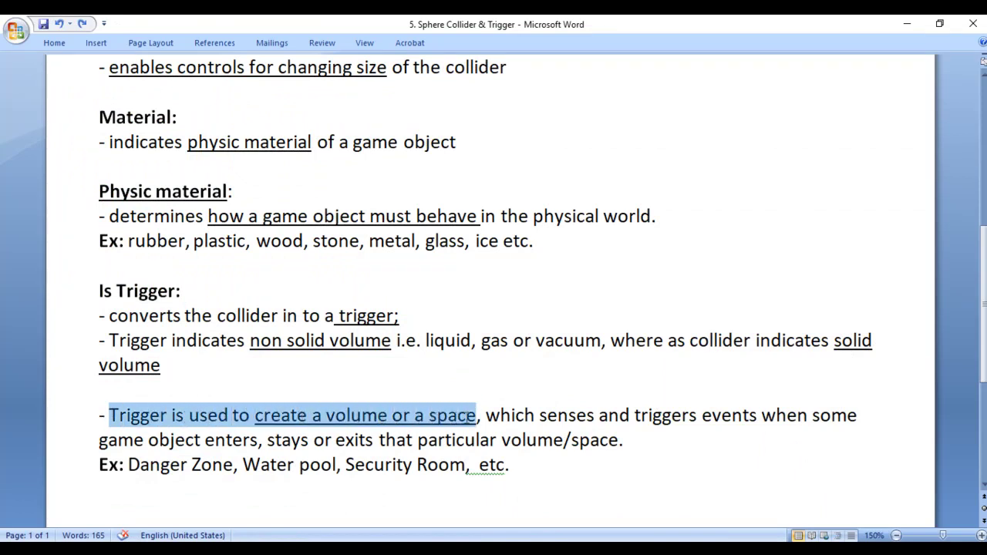
Step: Highlight the notes' words on a trigger that senses and triggers events, followed by the Danger Zone example
double_click(567, 416)
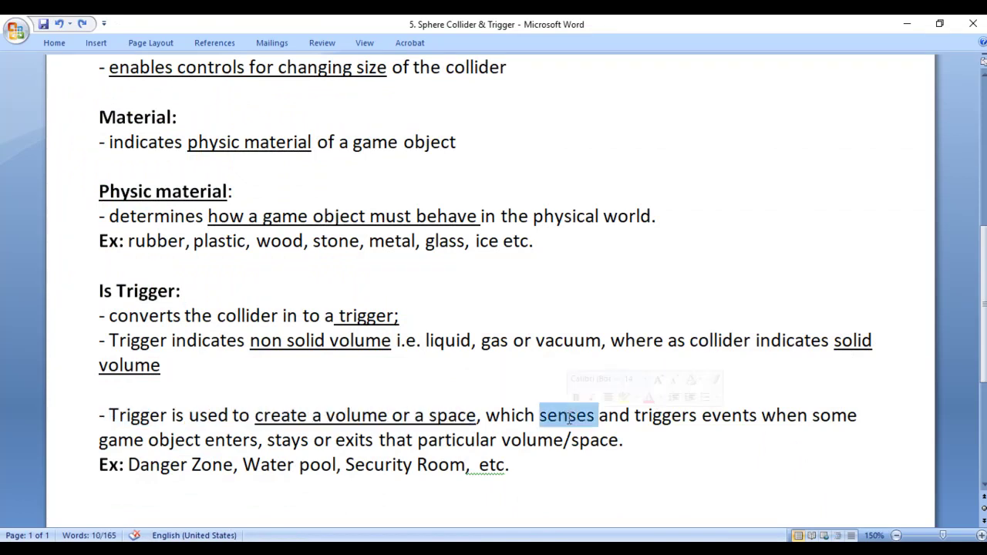
double_click(666, 416)
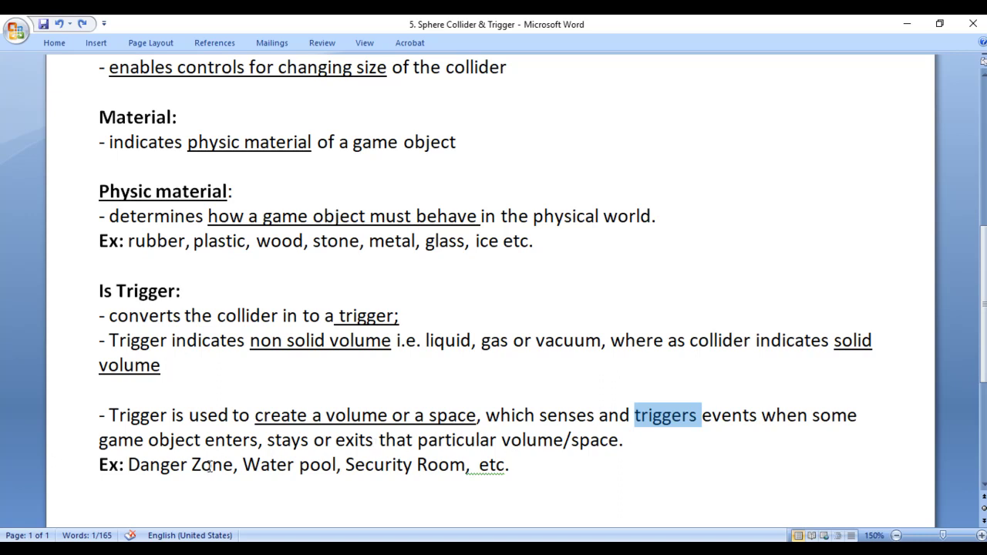
drag(130, 465, 211, 468)
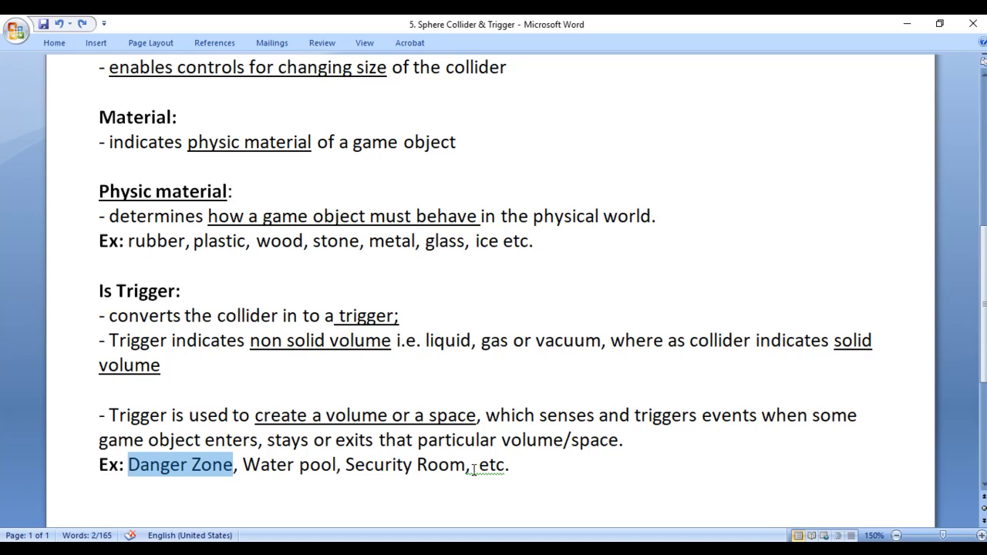
click(144, 468)
drag(129, 464, 234, 467)
Step: Switch to Unity and rename the Sphere object as DanzerZone
key(alt+Tab)
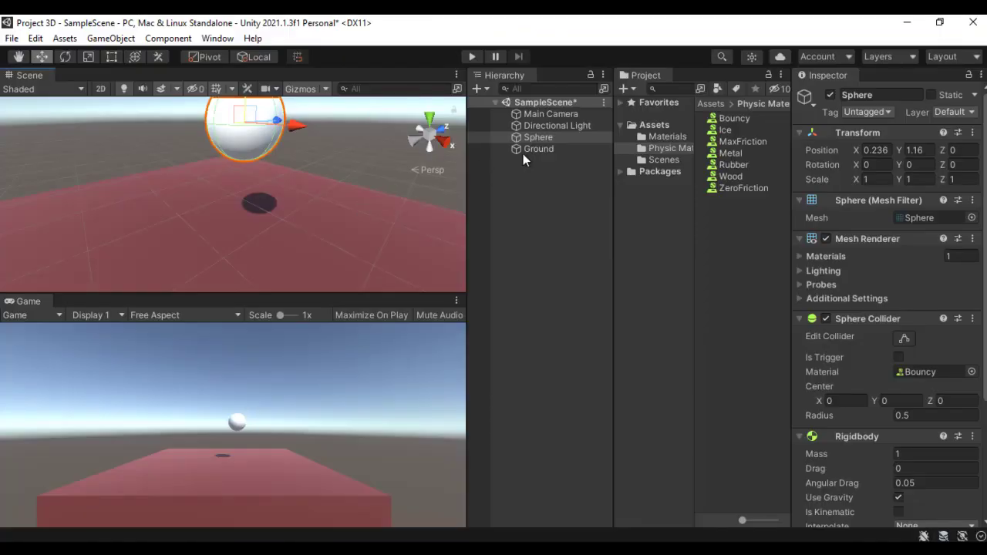
click(547, 139)
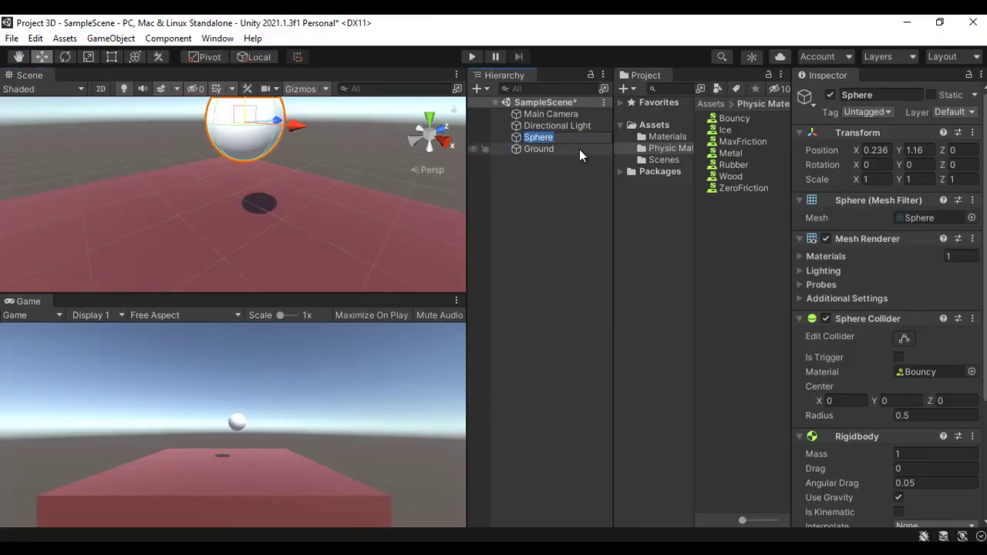
text(DanzerZone)
key(Return)
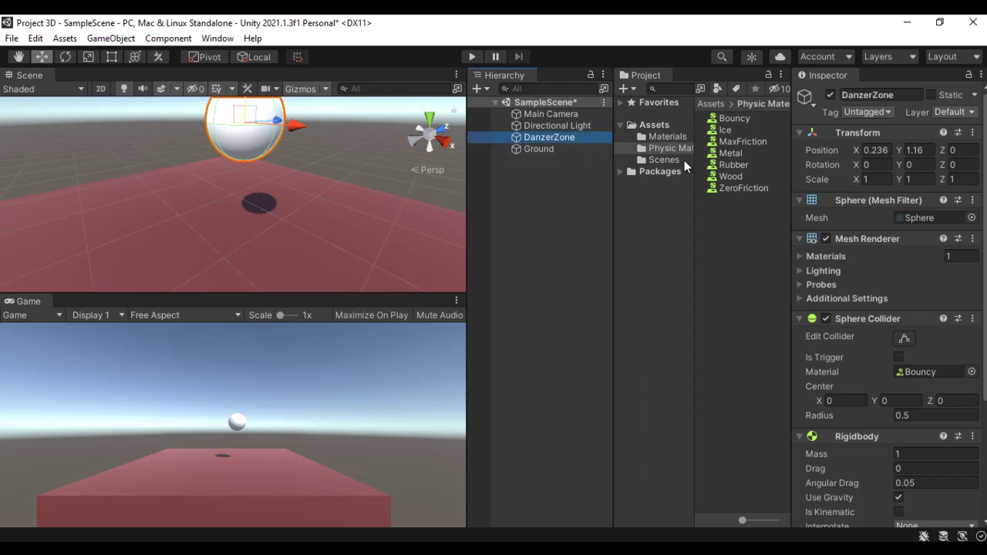
Step: Change the albedo colour of the M_Ground material to black
click(668, 136)
click(740, 120)
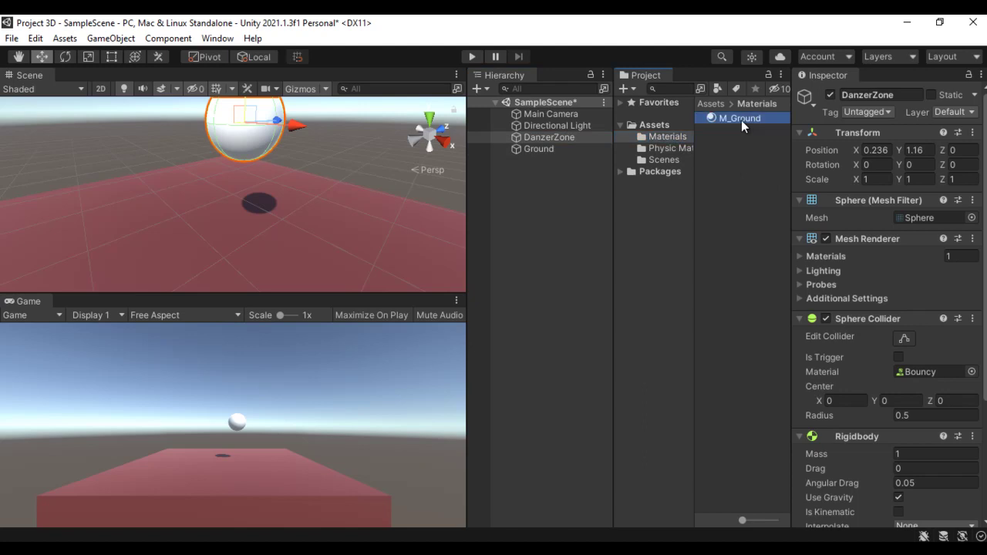
click(910, 168)
drag(914, 280, 815, 323)
click(977, 150)
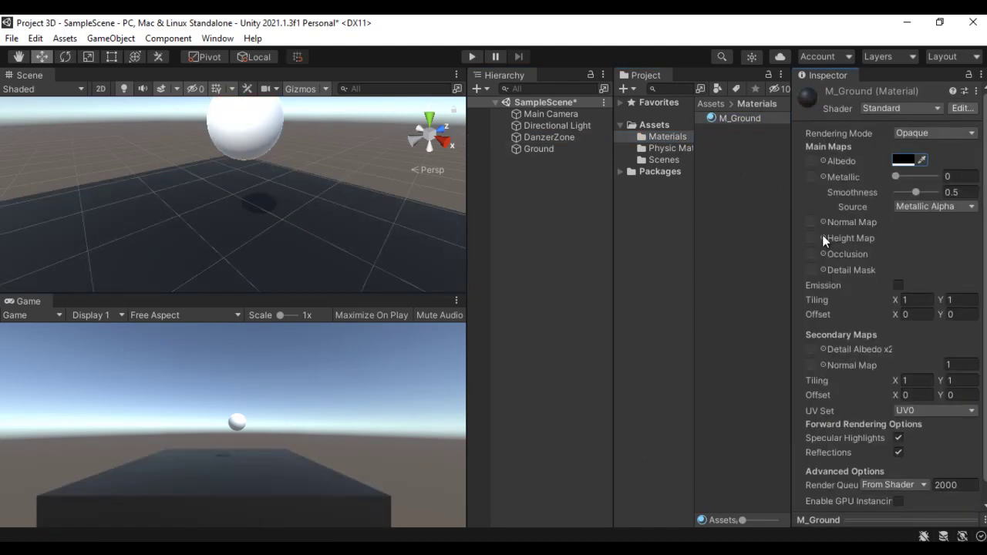
Step: Create a new material named M_DanzerZone in the Materials folder
right_click(724, 163)
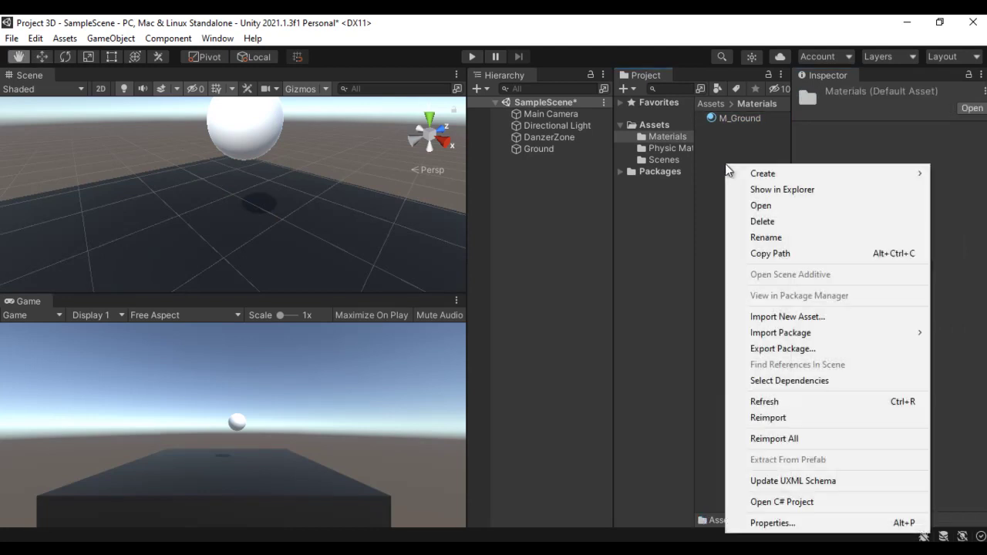
mouse_move(774, 174)
click(626, 338)
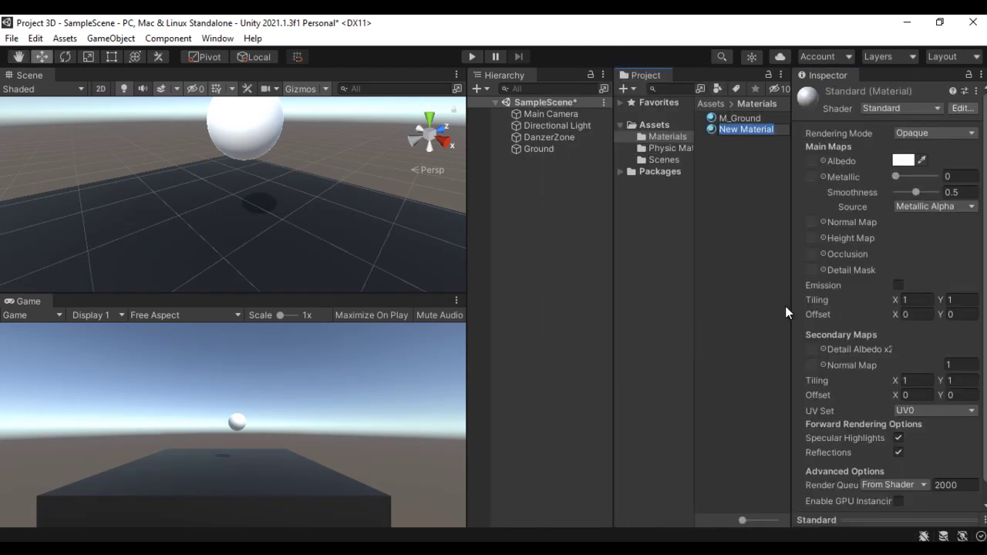
text(M_)
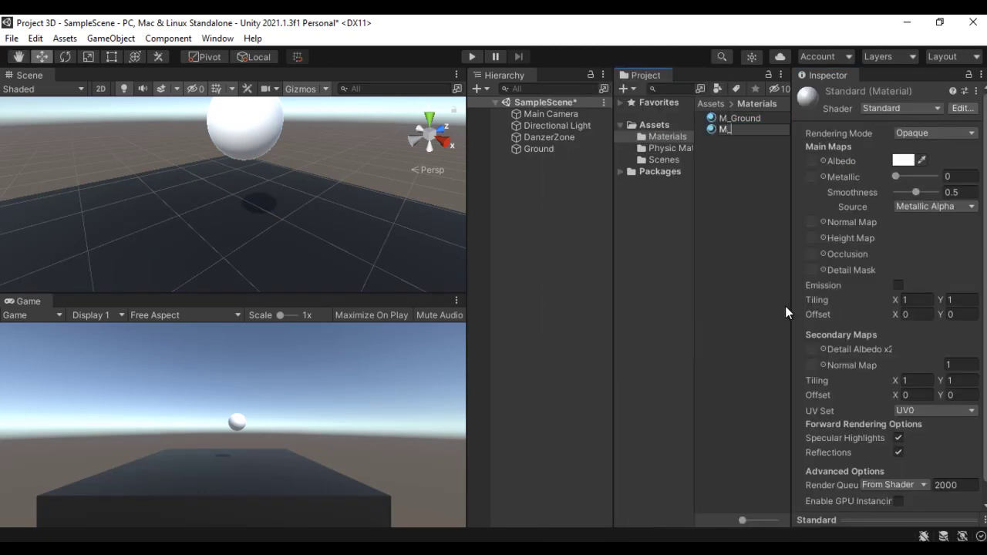
text(DanzerZone)
key(Return)
Step: Set the albedo colour of M_DanzerZone to pure red (FF0000)
click(903, 160)
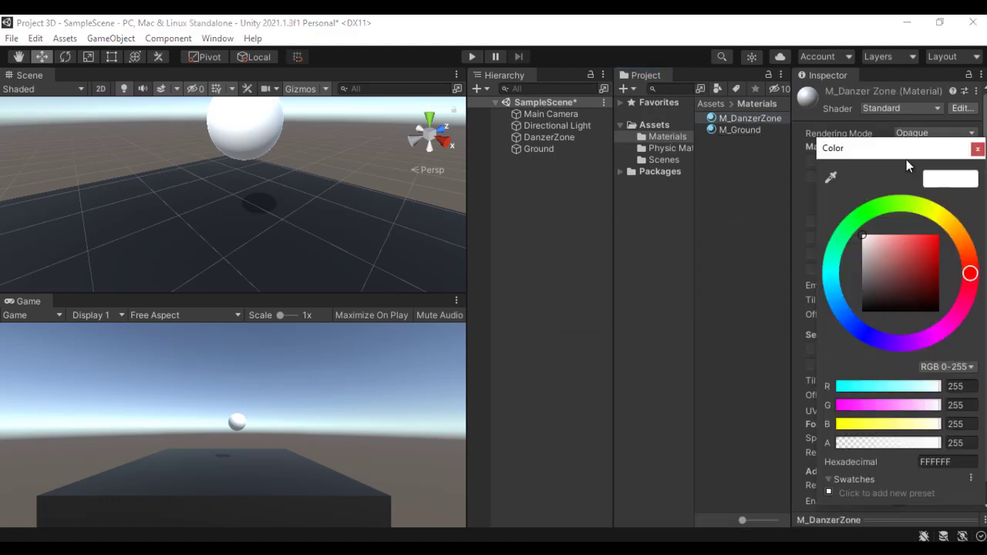
click(910, 261)
drag(910, 261, 936, 233)
click(976, 147)
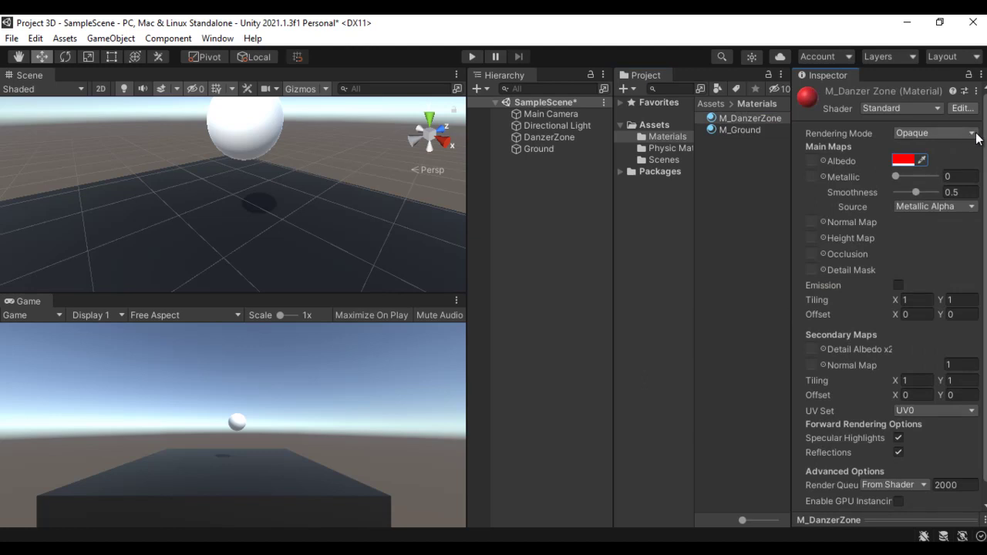
Step: Set the M_DanzerZone rendering mode to Fade and apply the material to the sphere in the scene
click(932, 132)
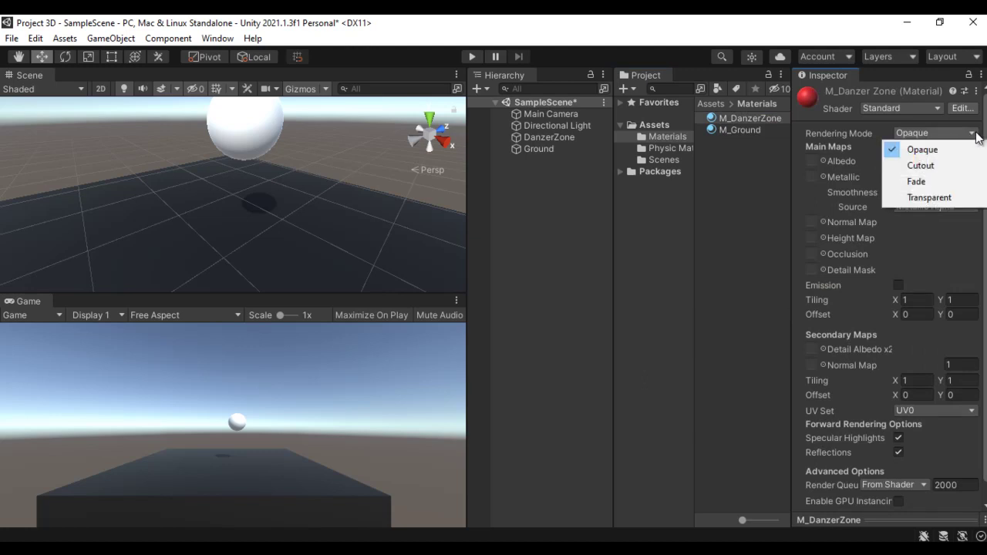
click(916, 181)
drag(761, 119, 249, 132)
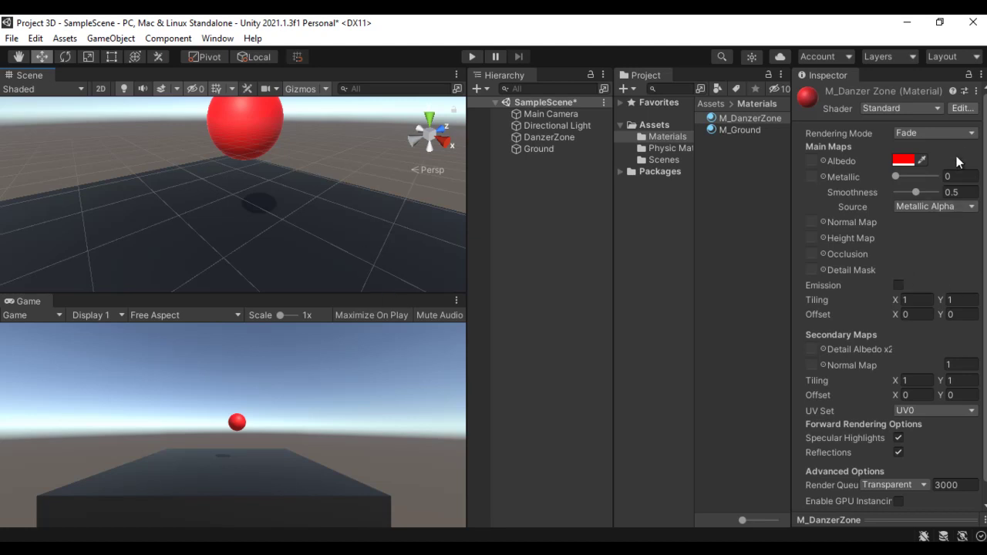
Step: Lower the albedo alpha of M_DanzerZone to slightly under half to make the material semi-transparent
click(902, 160)
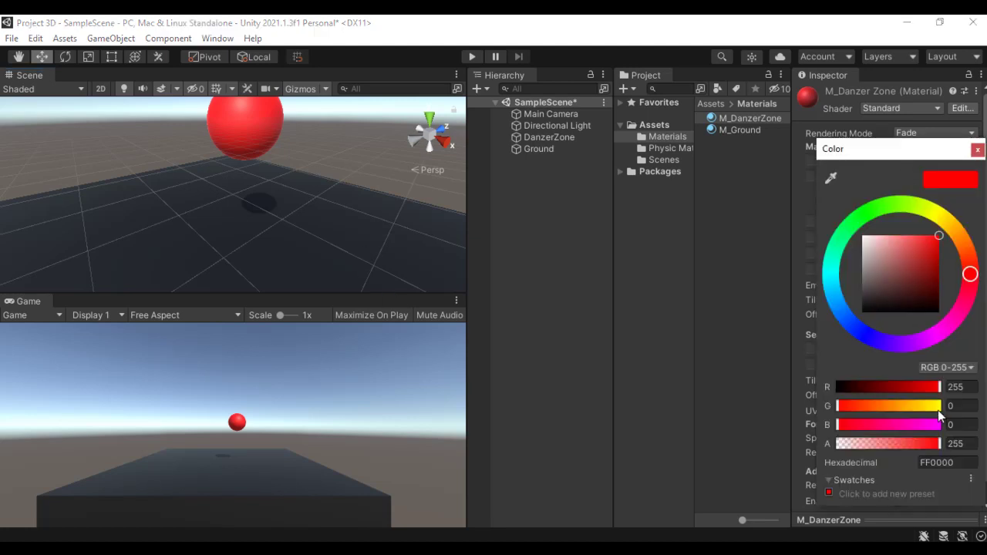
drag(938, 442, 880, 448)
click(977, 149)
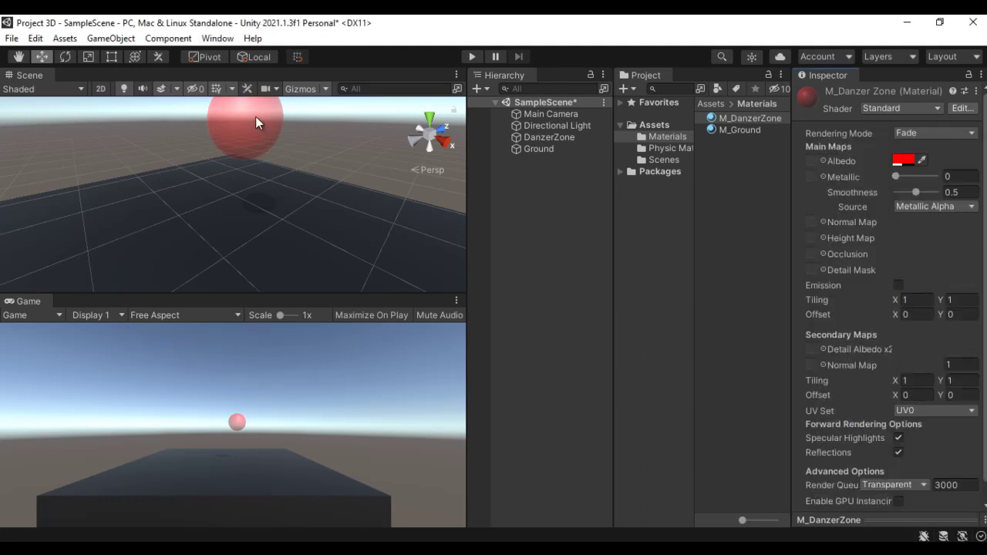
Step: Move the DanzerZone sphere down into the ground, to about X -0.23 and Y -1.01
click(248, 119)
drag(245, 108, 240, 234)
drag(279, 270, 264, 266)
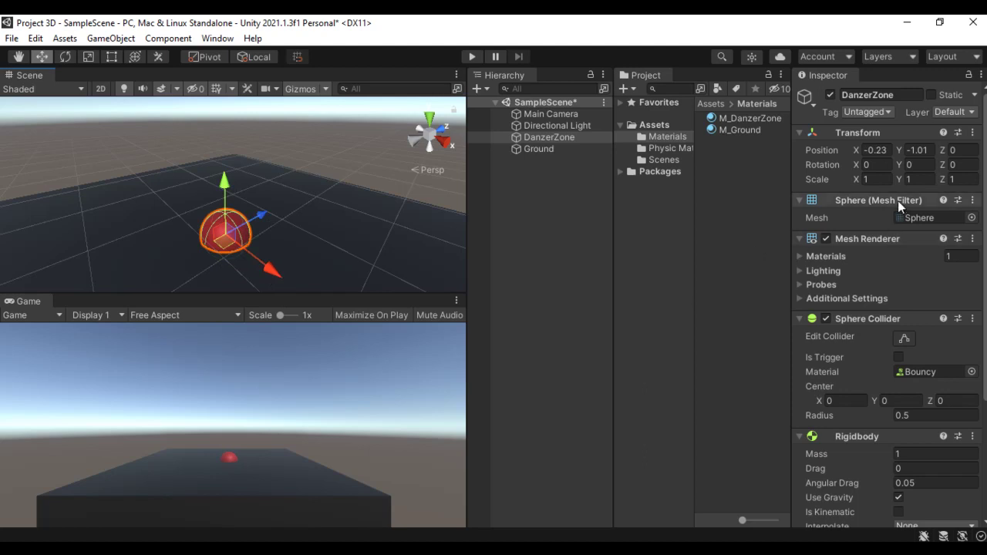
Step: Scale the DanzerZone sphere to 10 on X, Y and Z and frame it in the scene
click(867, 179)
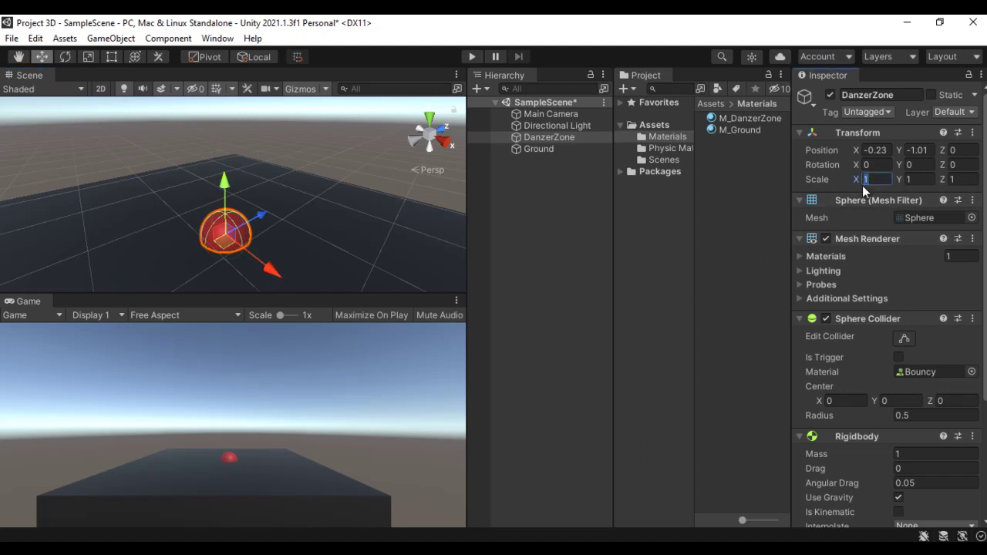
text(10)
click(917, 179)
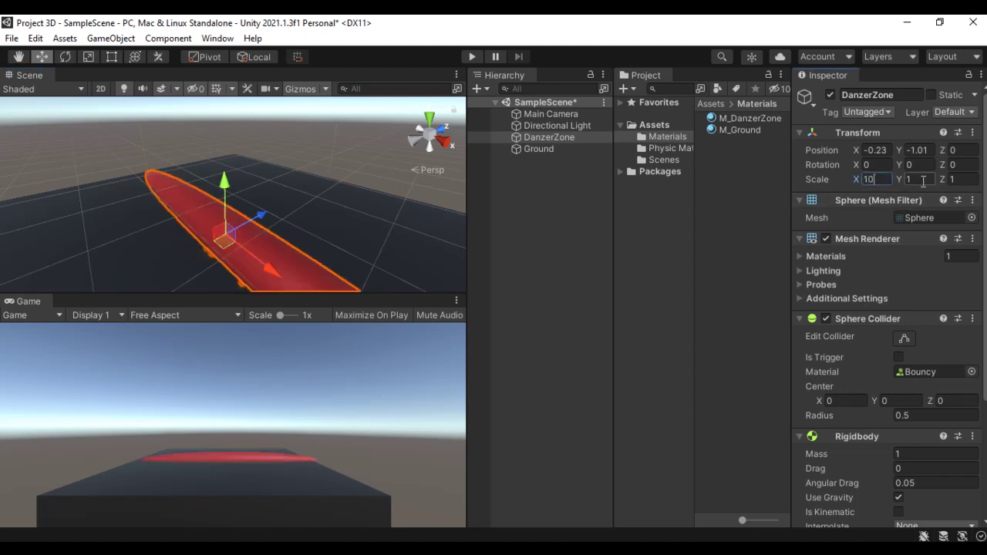
text(10)
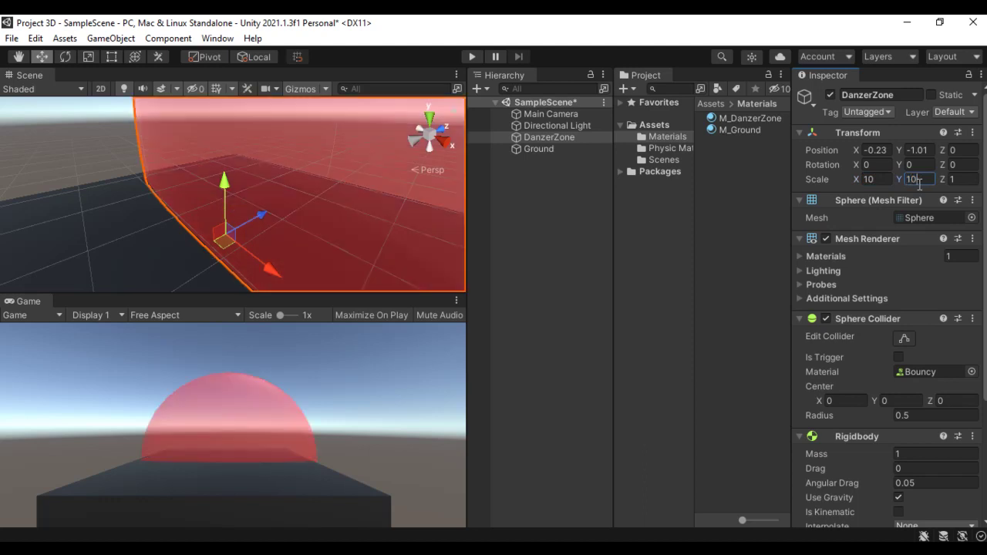
click(962, 180)
text(10)
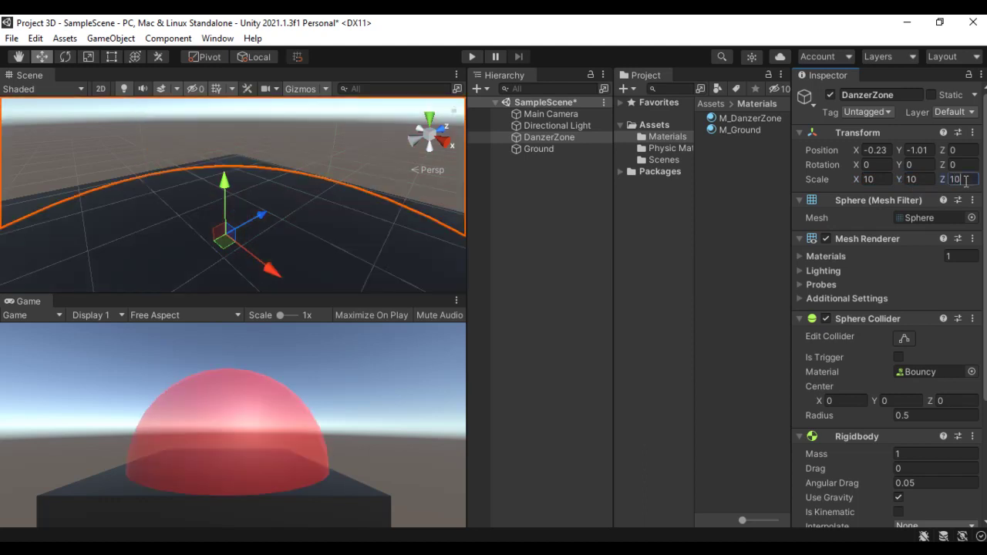
text(f)
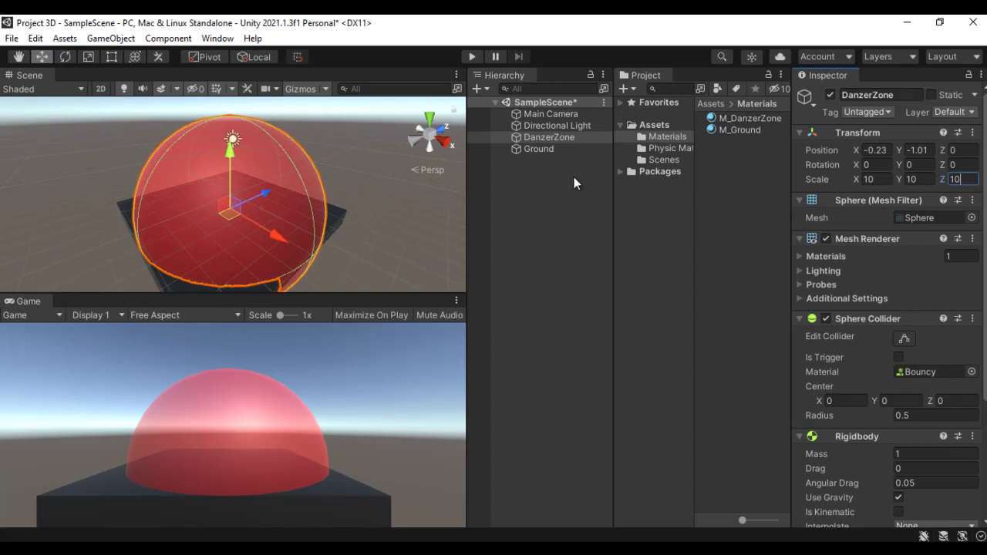
Step: Set the Ground object's scale to 20 on both X and Z
click(538, 149)
click(837, 180)
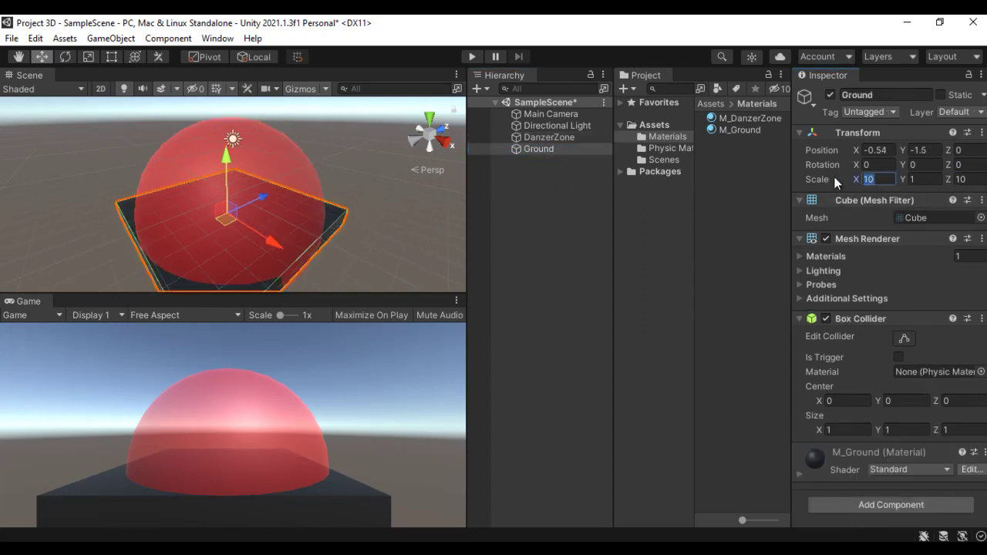
text(20)
click(961, 179)
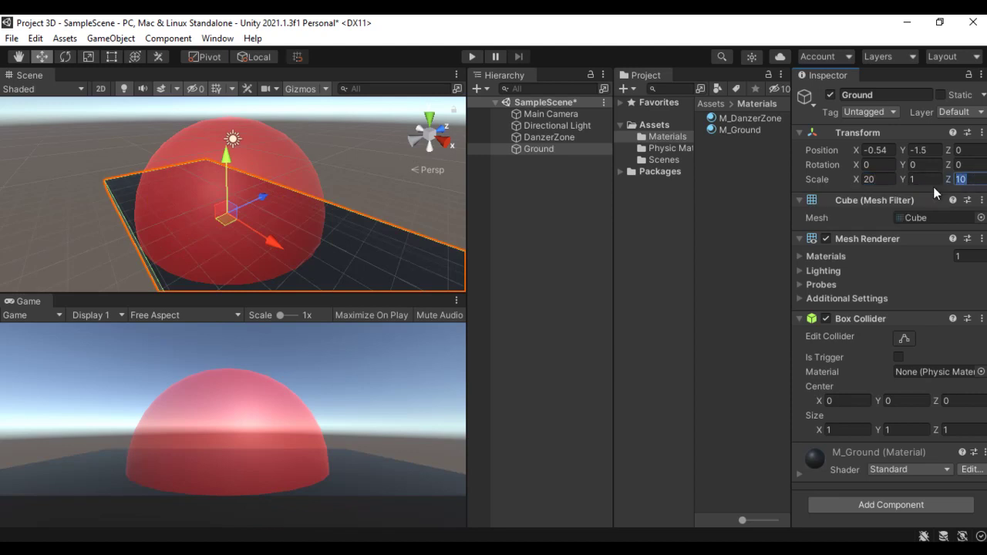
text(20)
Step: Enable Is Kinematic on the Rigidbody of DanzerZone
click(546, 138)
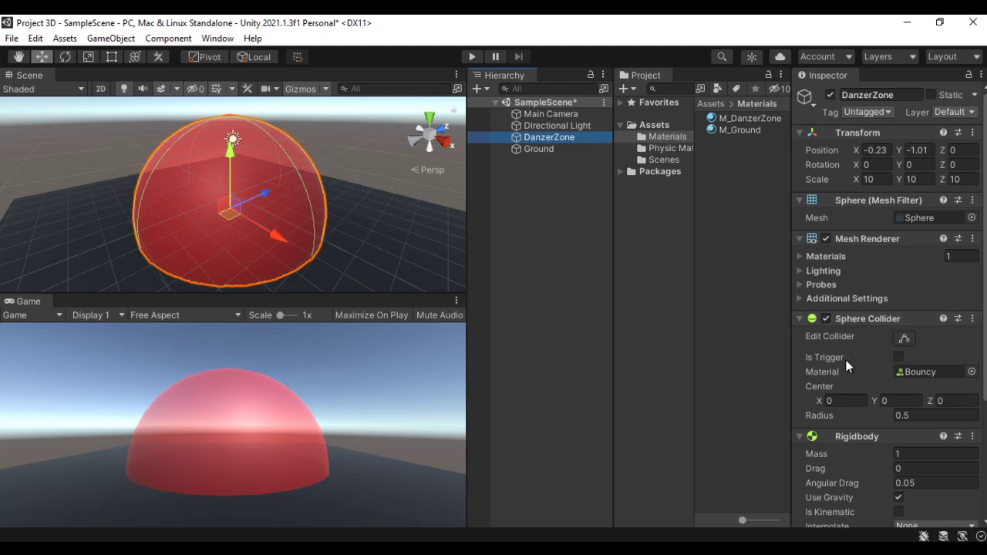
scroll(886, 309, down, 5)
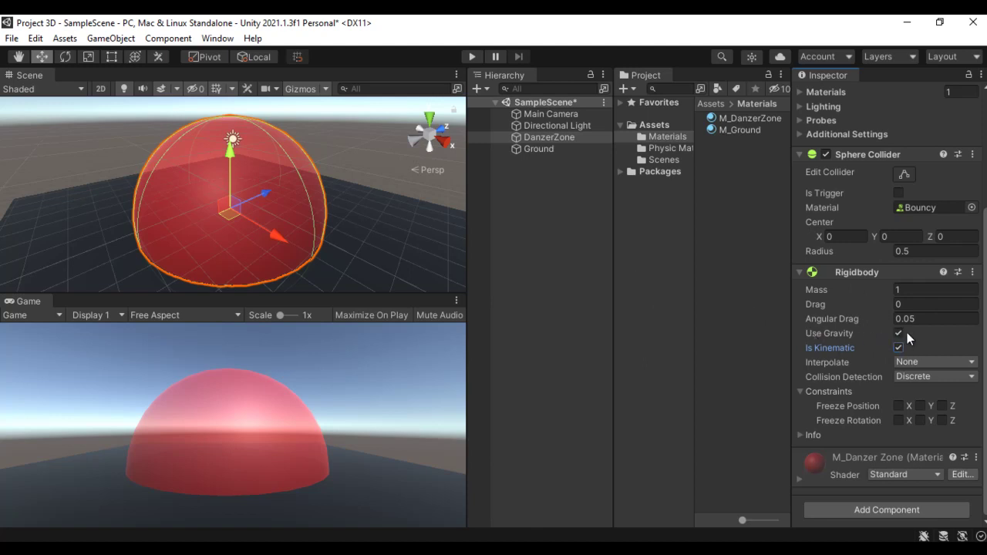
scroll(886, 346, up, 5)
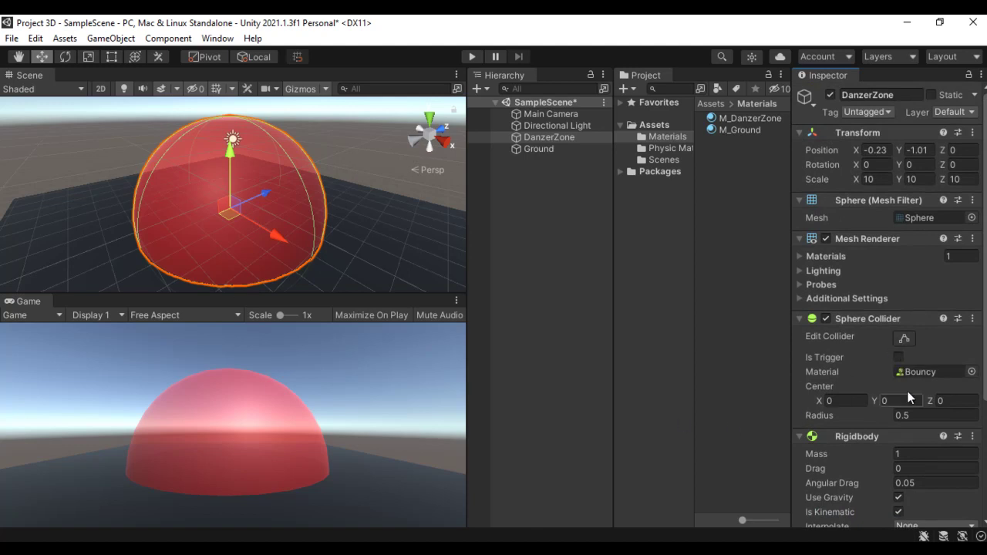
Step: Add a 3D cube and raise it above the red dome, to about Y 4.77
click(168, 38)
mouse_move(127, 108)
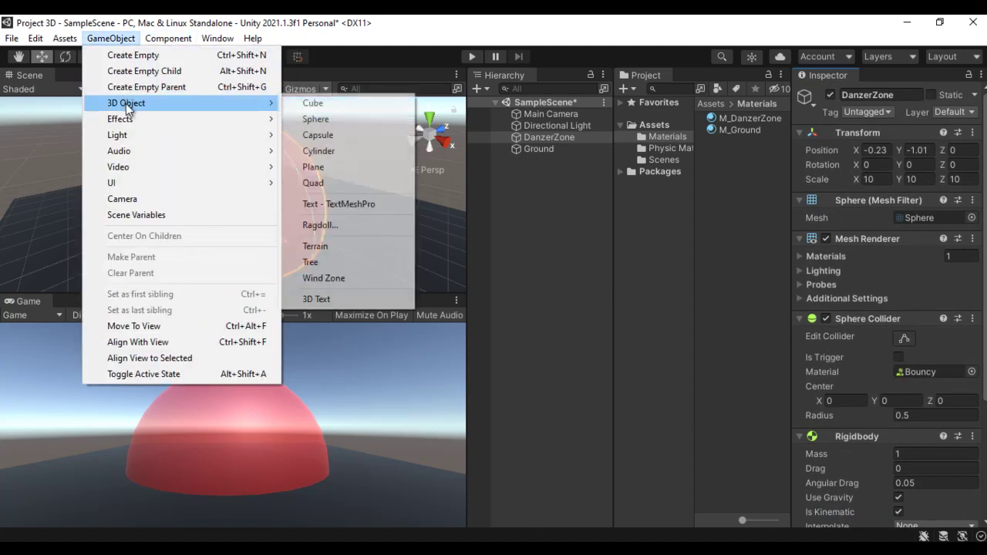
click(347, 104)
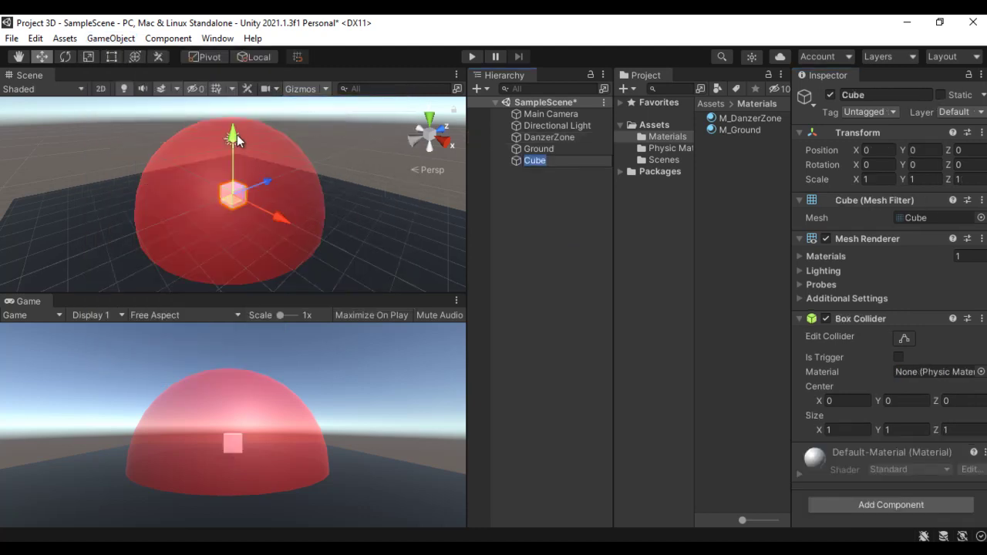
drag(237, 140, 244, 24)
scroll(289, 101, down, 2)
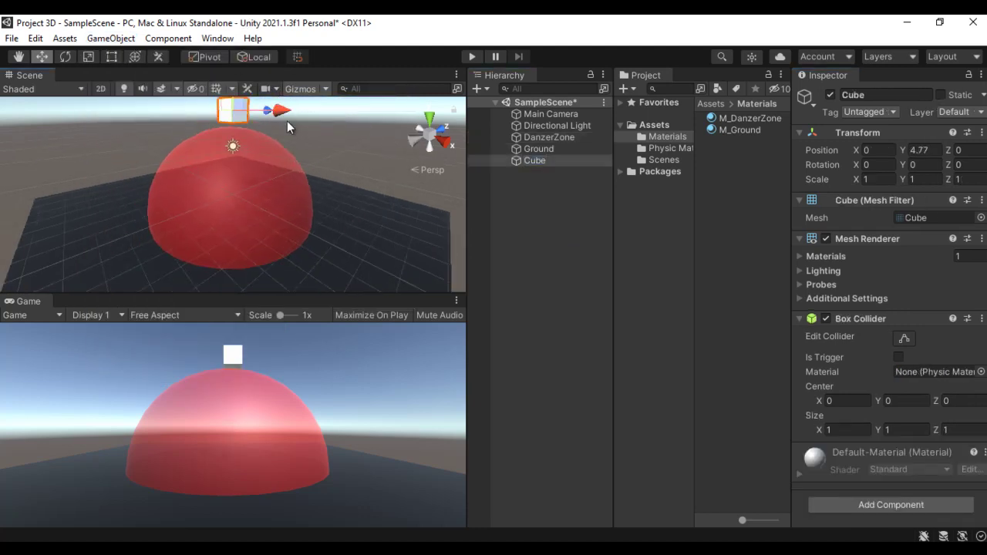
Step: Add a Rigidbody to the Cube and raise it above the red dome to about Y 5.72
scroll(286, 123, down, 2)
drag(235, 105, 233, 100)
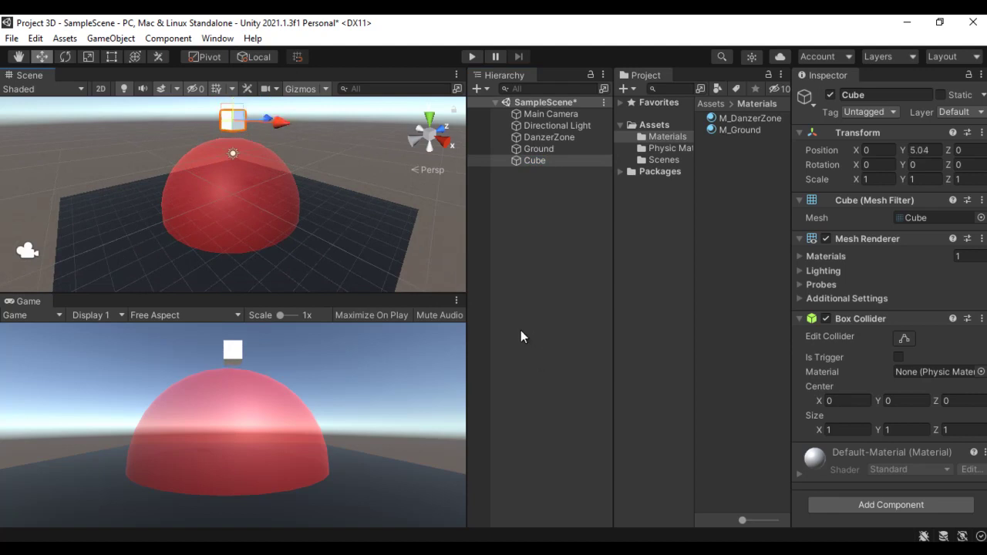
click(893, 505)
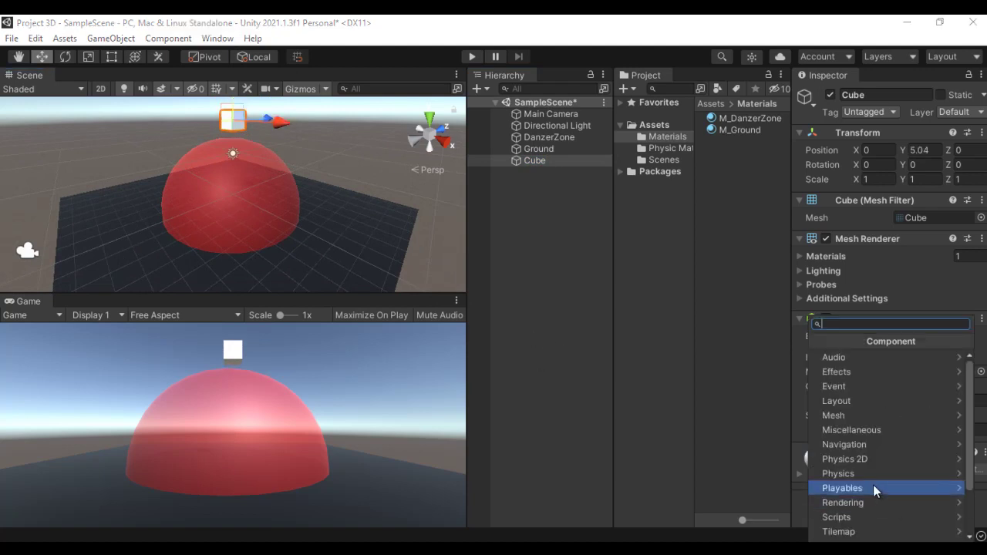
click(871, 475)
click(855, 505)
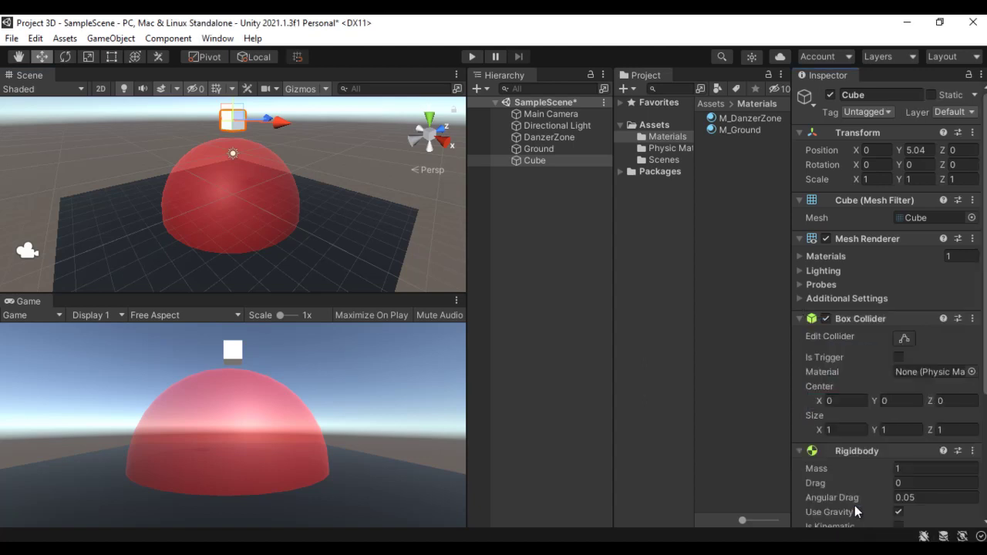
drag(232, 100, 233, 87)
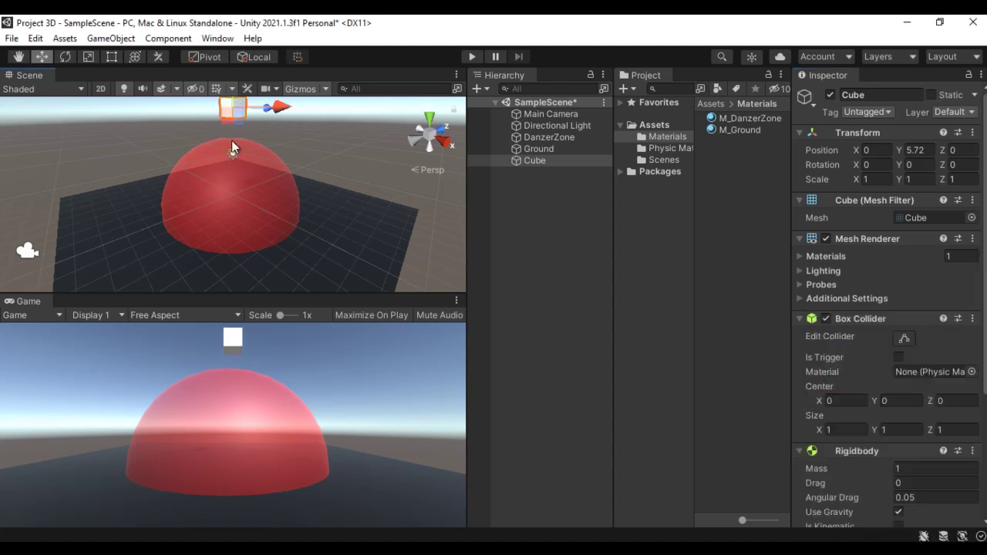
Step: Play-test how the cube falls onto DanzerZone with Is Trigger disabled, and stop the game
click(538, 160)
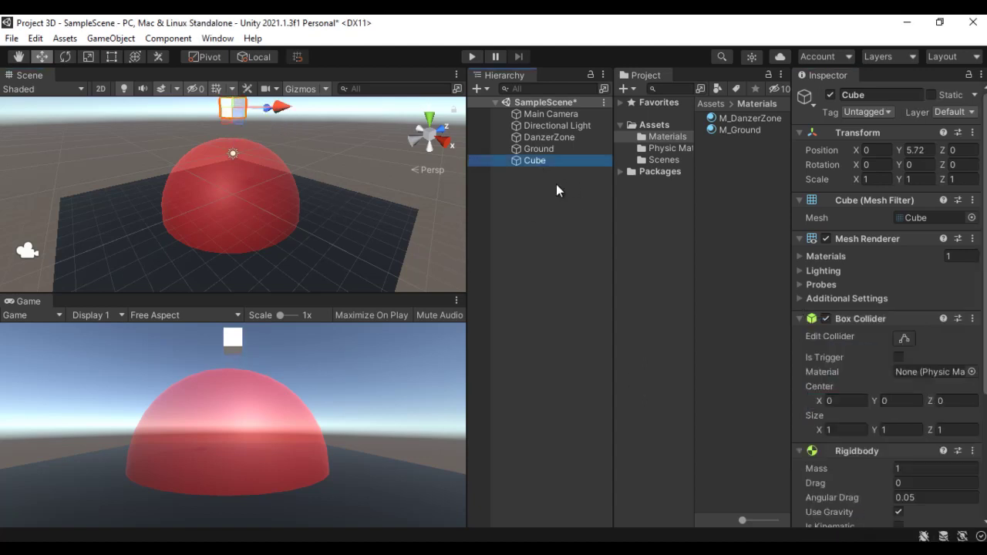
click(555, 139)
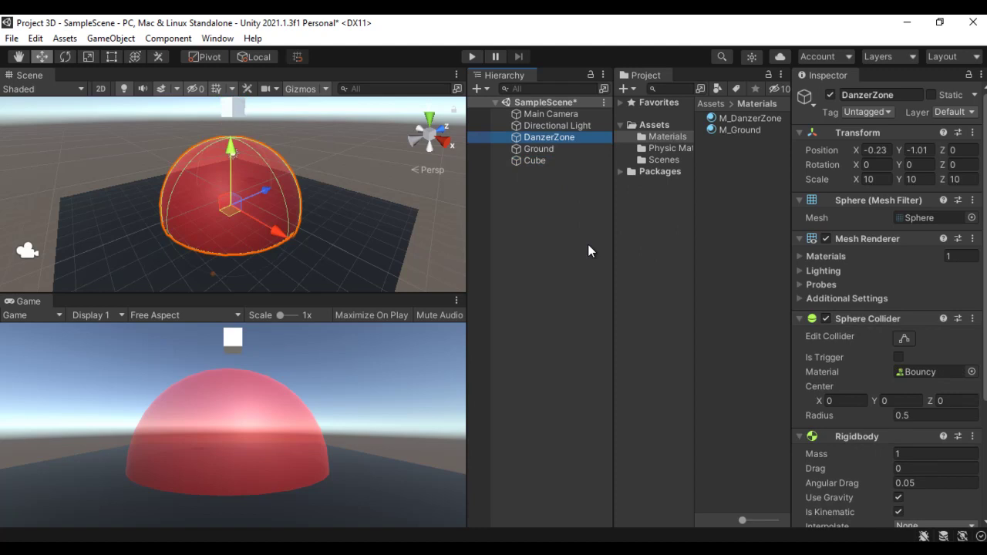
click(472, 56)
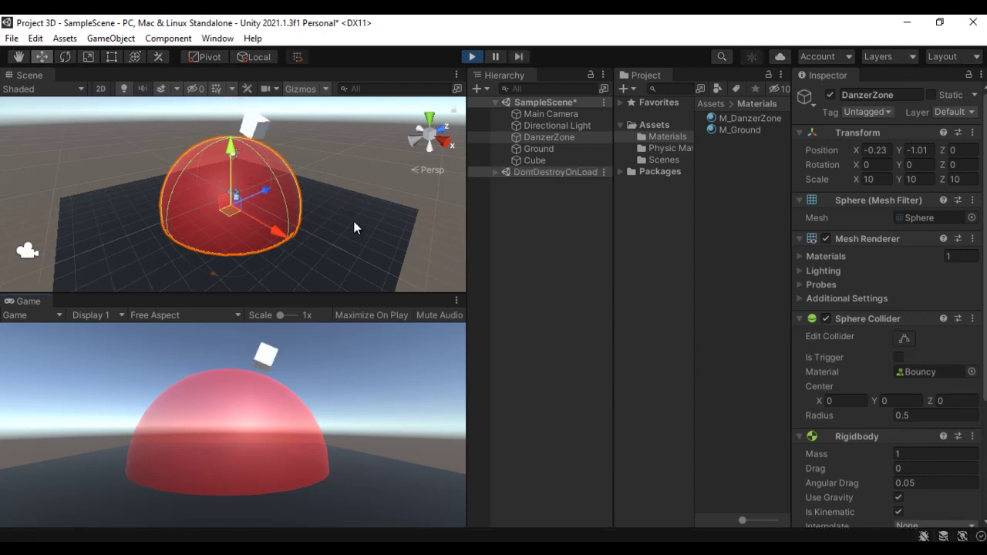
click(472, 55)
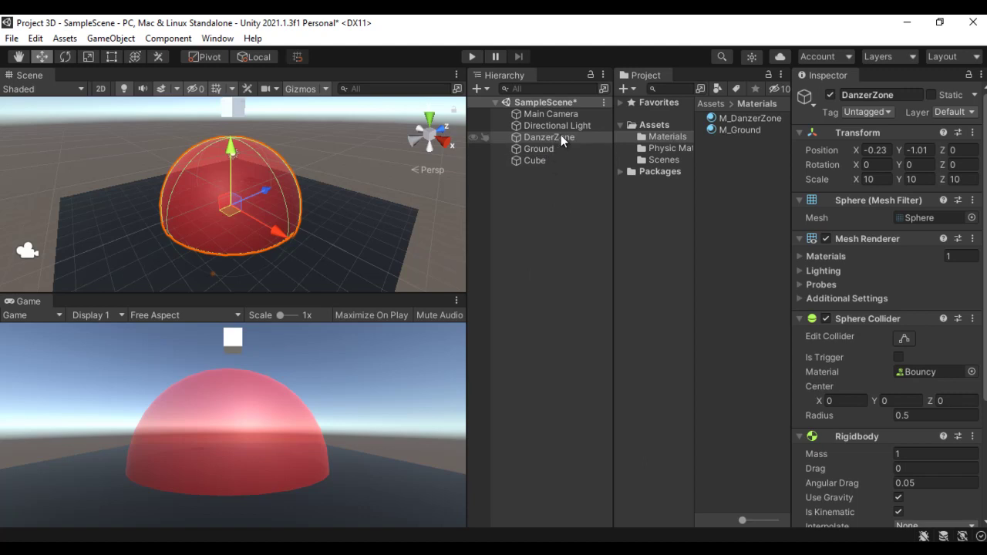
Step: Enable Is Trigger on DanzerZone's Sphere Collider and play-test it, moving the cube out of the dome to about X -3.36, Z -6.37 before stopping
click(897, 357)
click(472, 58)
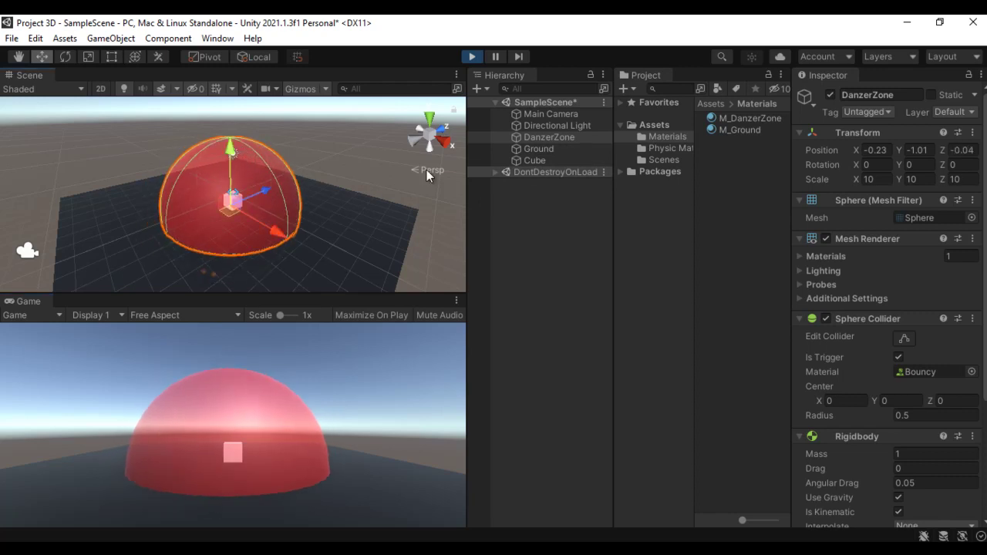
click(531, 159)
drag(269, 187, 191, 211)
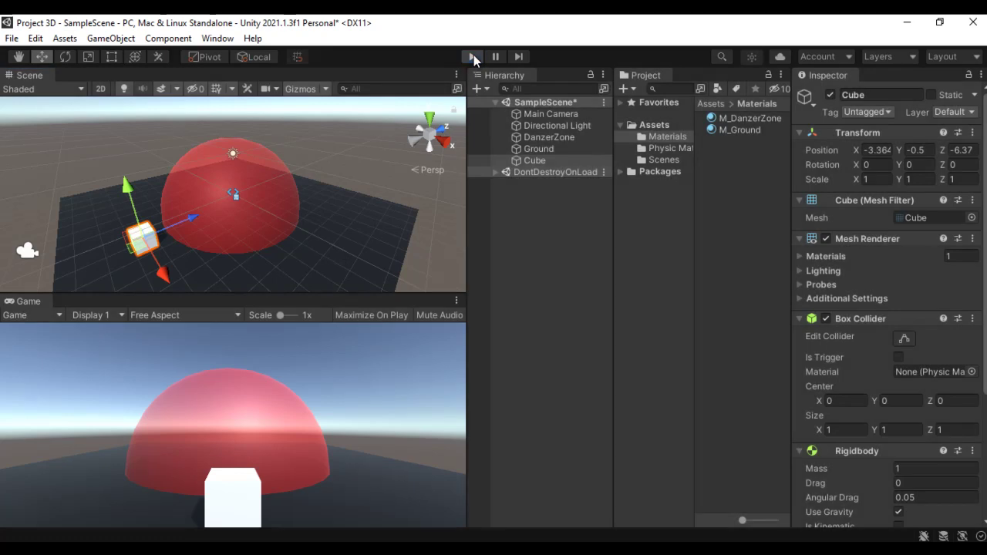
click(472, 57)
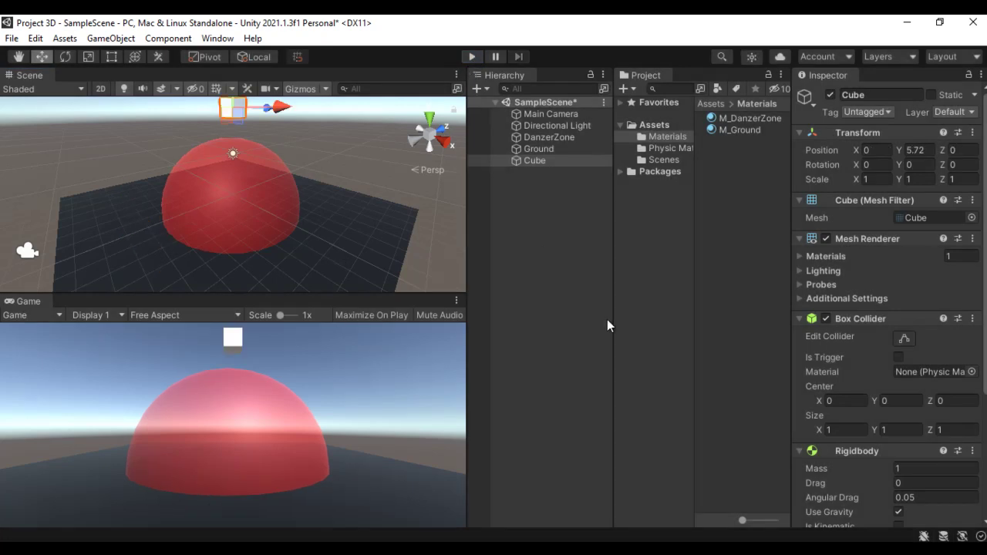
Step: Disable Is Trigger on DanzerZone's Sphere Collider, and run and stop the game to compare the cube's fall
click(549, 137)
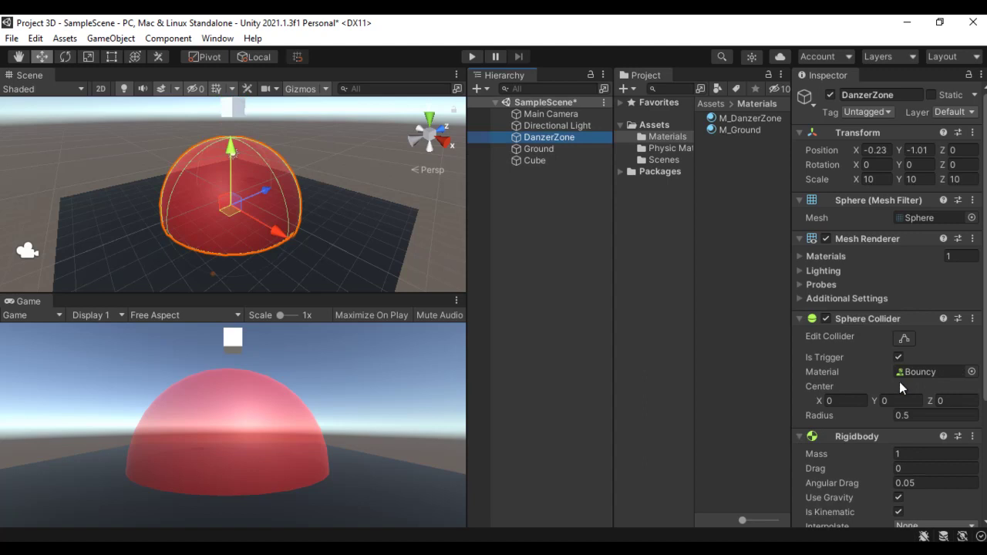
click(897, 357)
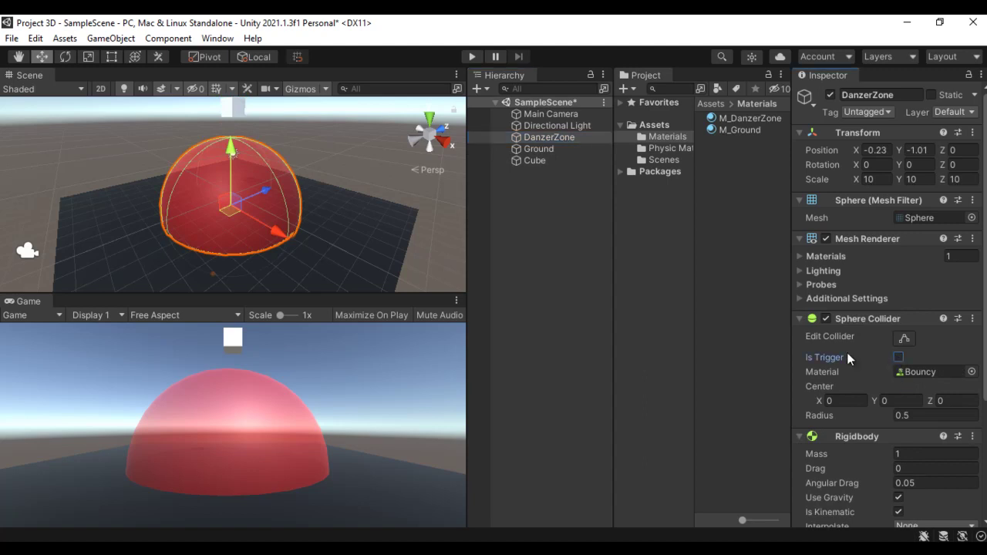
click(472, 57)
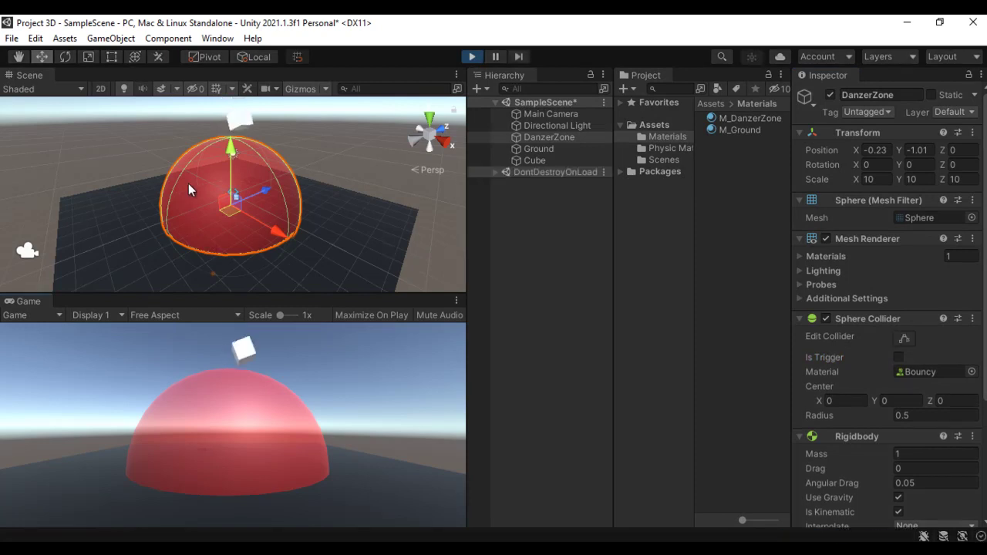
click(478, 55)
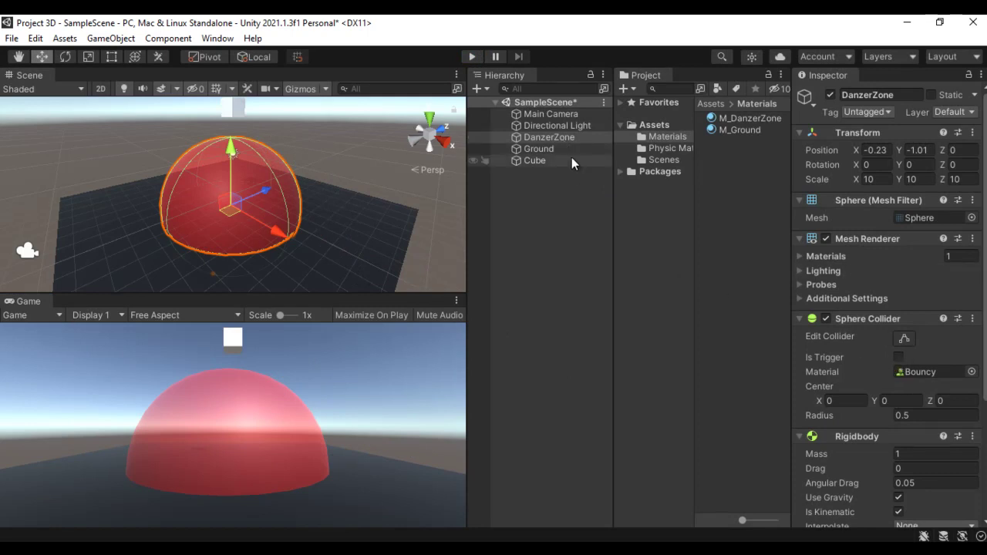
Step: Re-enable Is Trigger on DanzerZone's Sphere Collider and play-test the cube's fall once more, stopping the game at the end
click(899, 357)
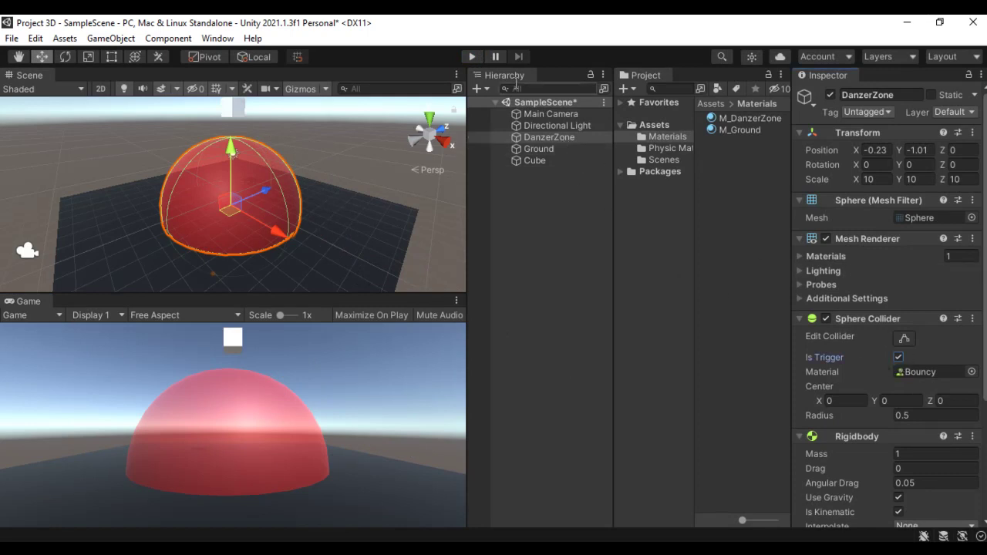
click(473, 56)
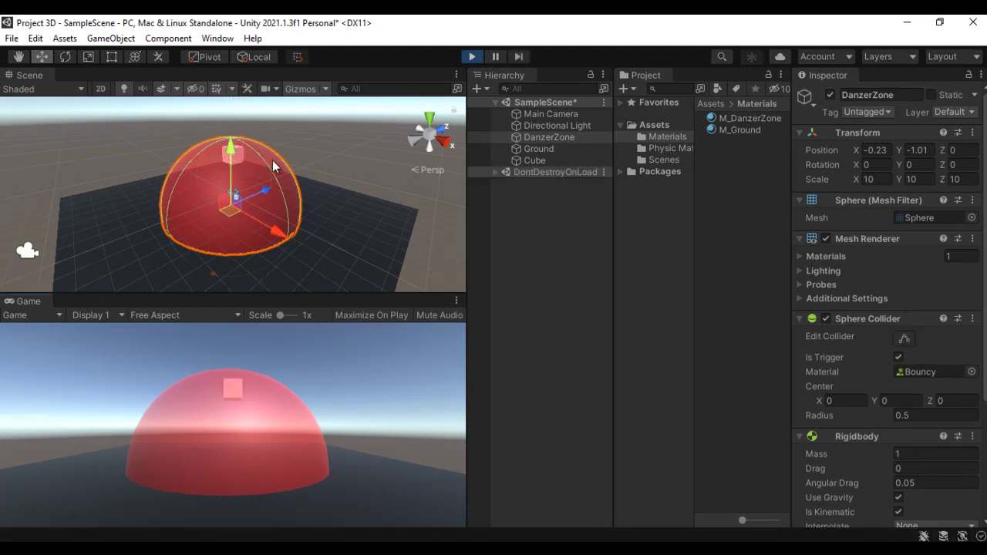
click(471, 56)
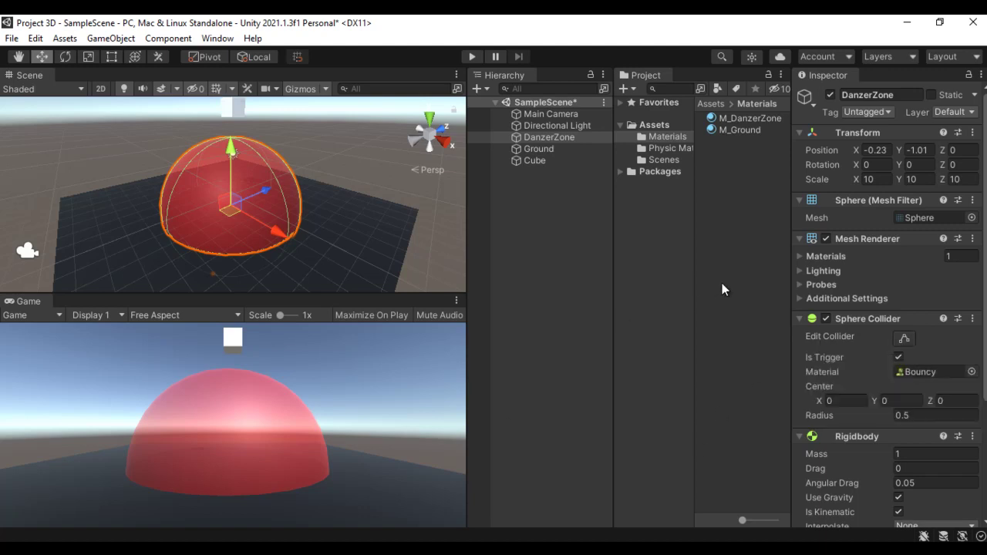
Step: Minimize Unity and the open Microsoft Word notes to show the desktop
click(907, 23)
click(906, 24)
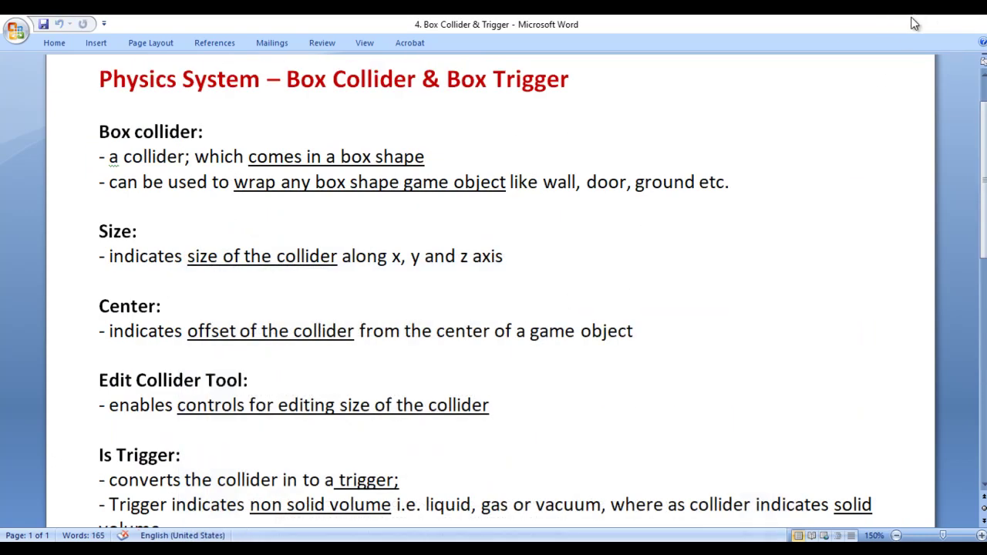
click(907, 24)
click(906, 23)
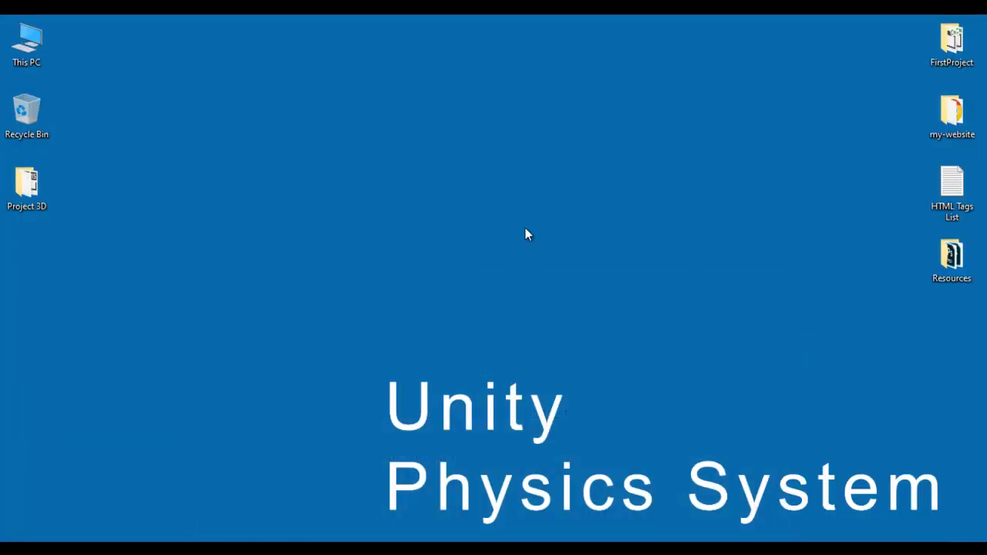